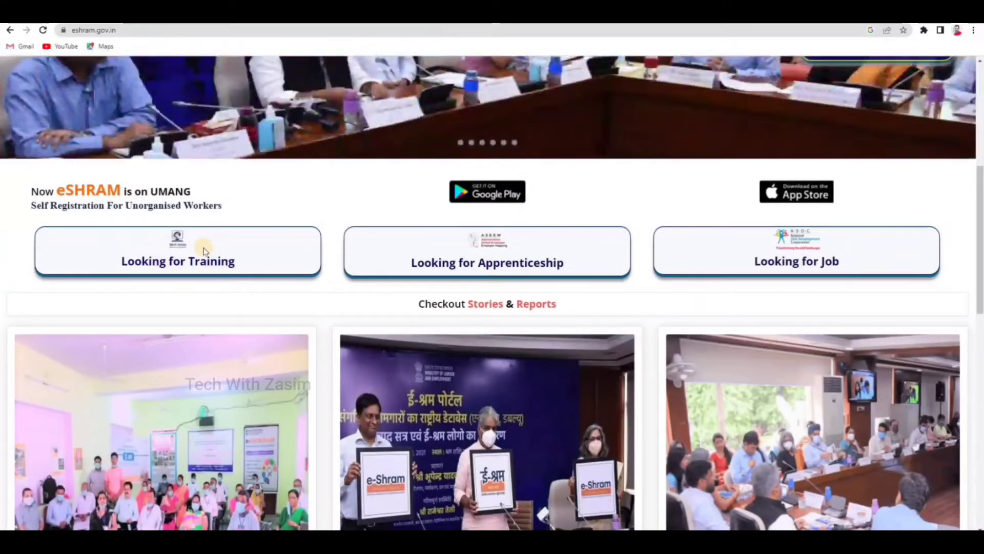
# - Open the Looking for Training service from the eShram homepage
pyautogui.scroll(3, 203, 250)
pyautogui.scroll(-3, 203, 250)
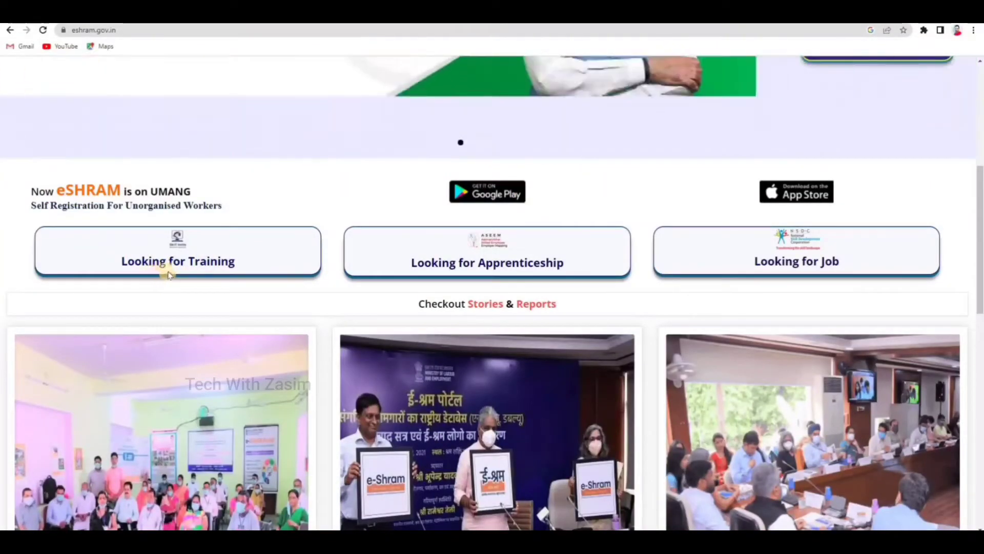
pyautogui.click(215, 263)
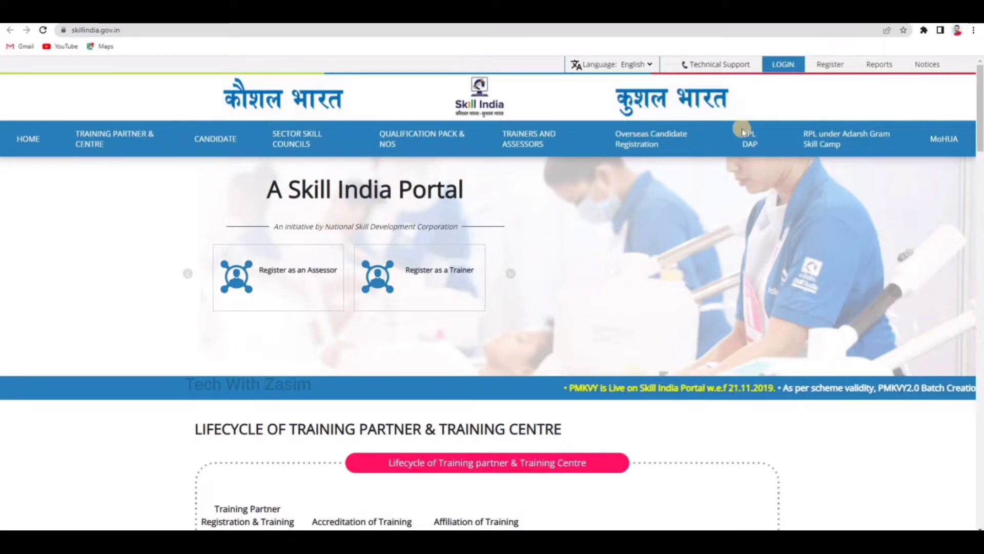
# - Start a new Skill India registration with Candidate as the user group
pyautogui.click(830, 67)
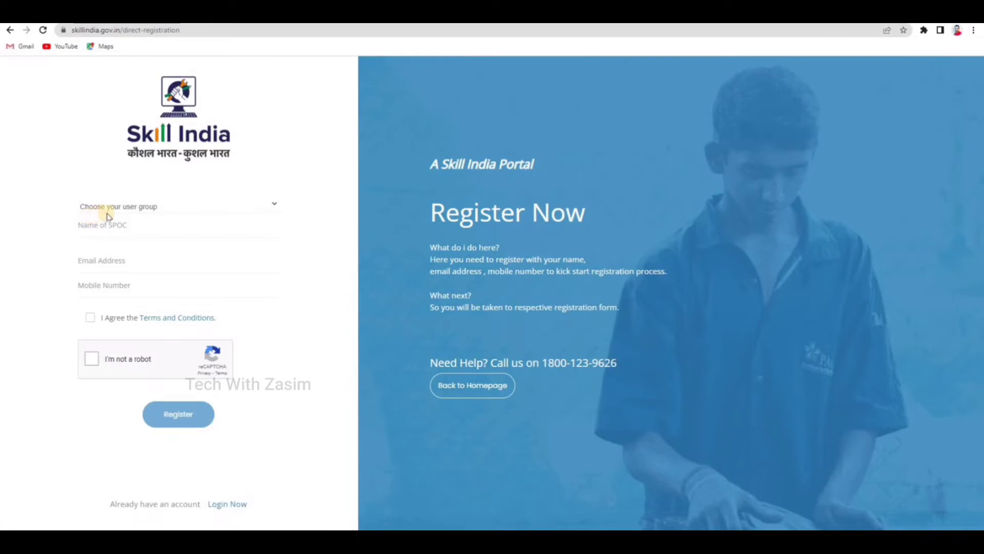
pyautogui.click(170, 205)
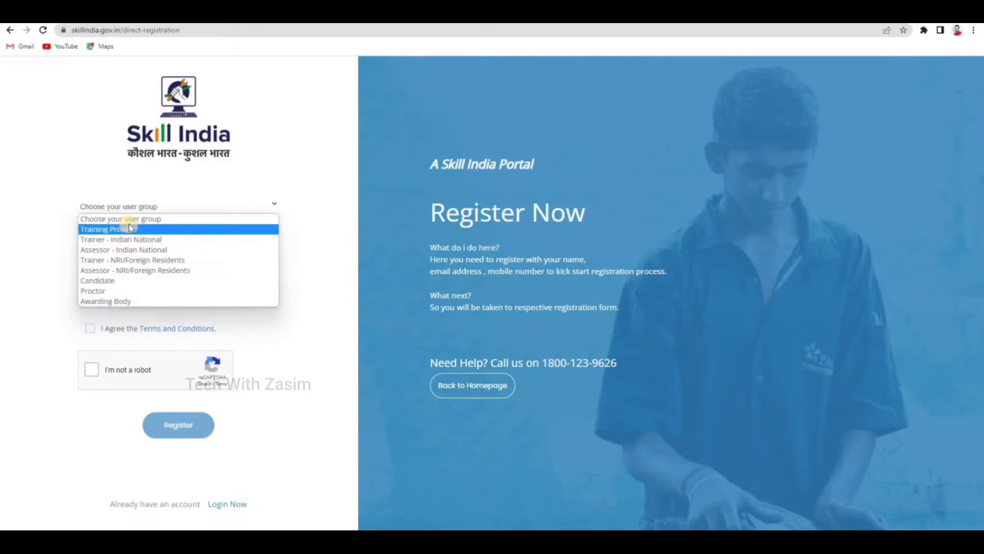
pyautogui.click(135, 280)
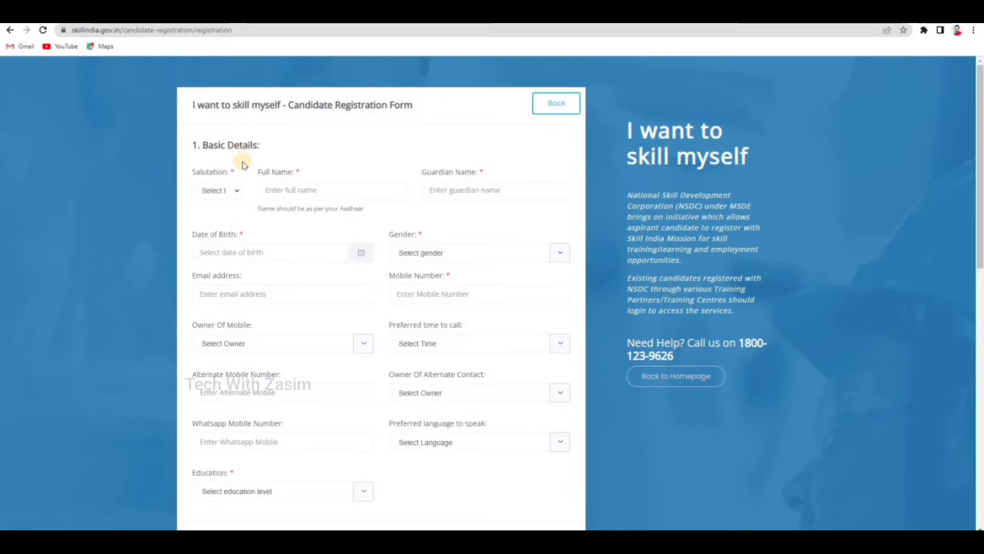
# - Set the salutation to Mr in the candidate's basic details
pyautogui.click(233, 193)
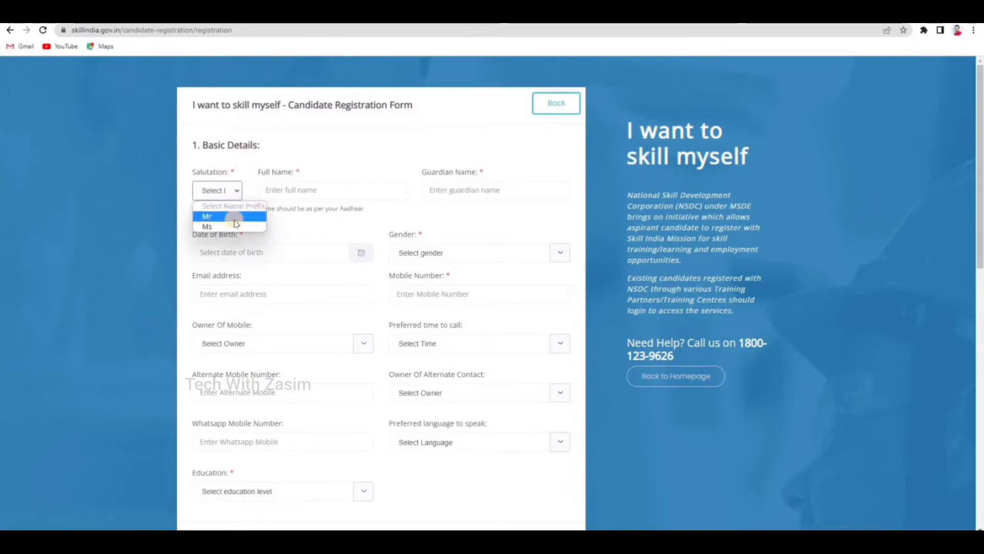
pyautogui.click(235, 220)
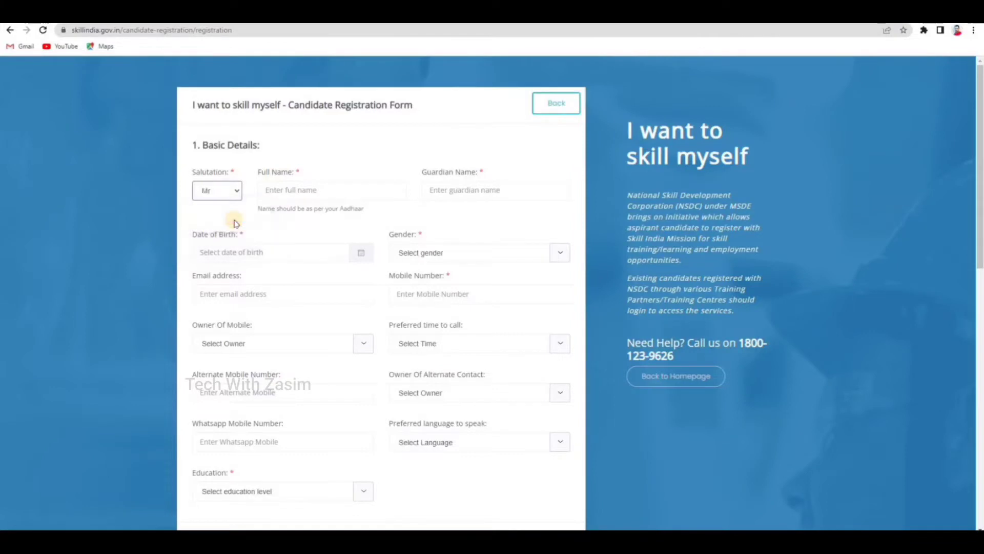
pyautogui.click(259, 203)
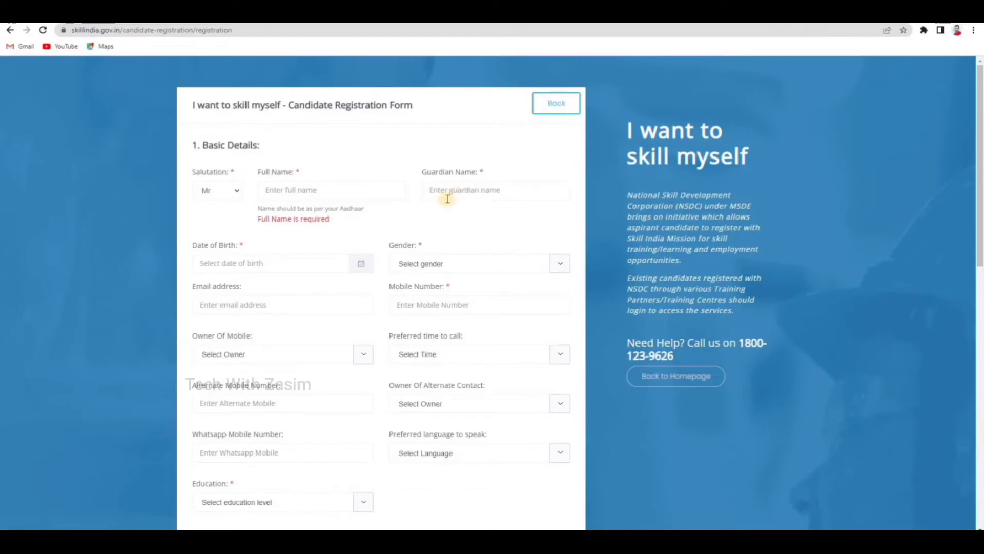
# - Fill in the candidate's date of birth and set the gender to Male
pyautogui.click(288, 269)
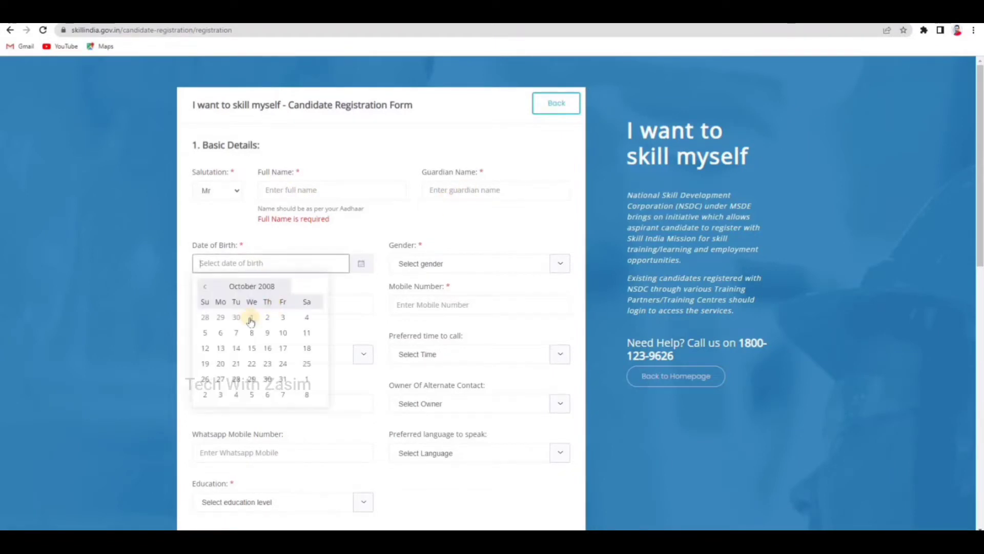
pyautogui.click(252, 318)
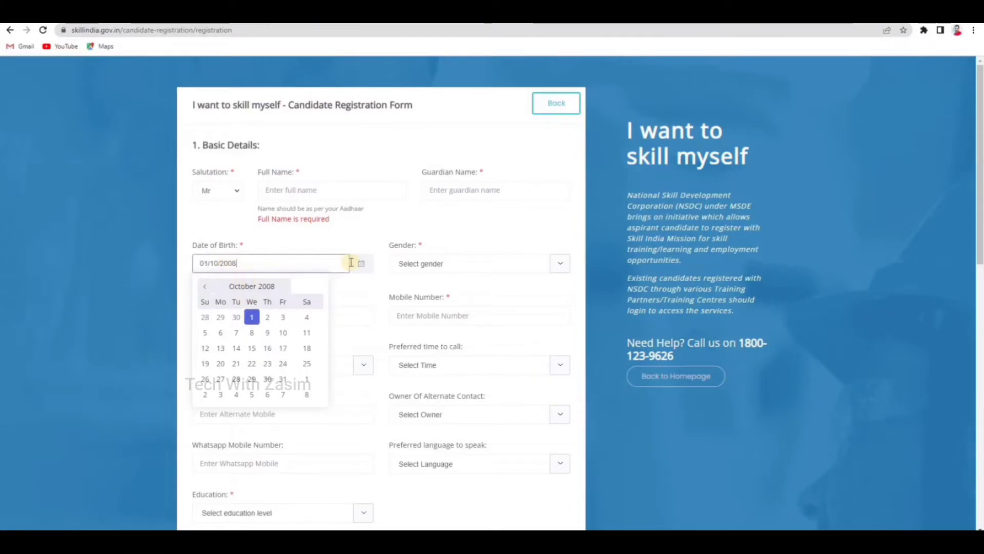
pyautogui.click(430, 264)
pyautogui.click(431, 290)
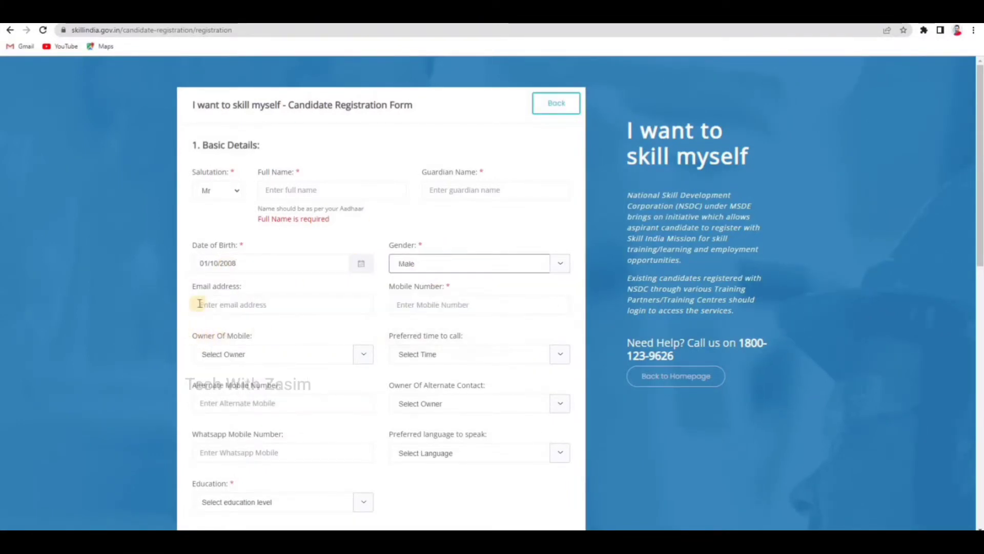
# - Set the owner of the mobile number to Self, leaving the mobile number blank
pyautogui.click(454, 304)
pyautogui.scroll(-3, 308, 267)
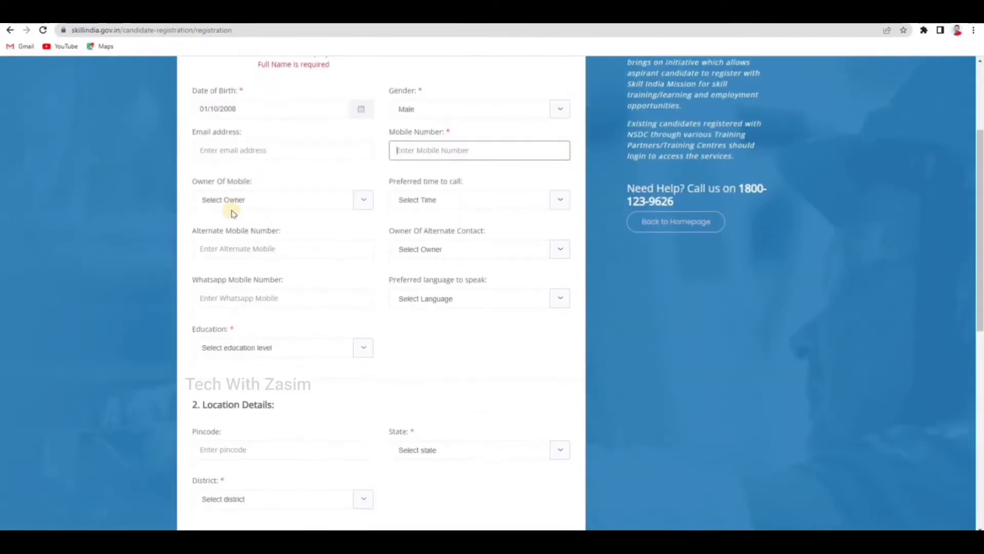
pyautogui.click(241, 210)
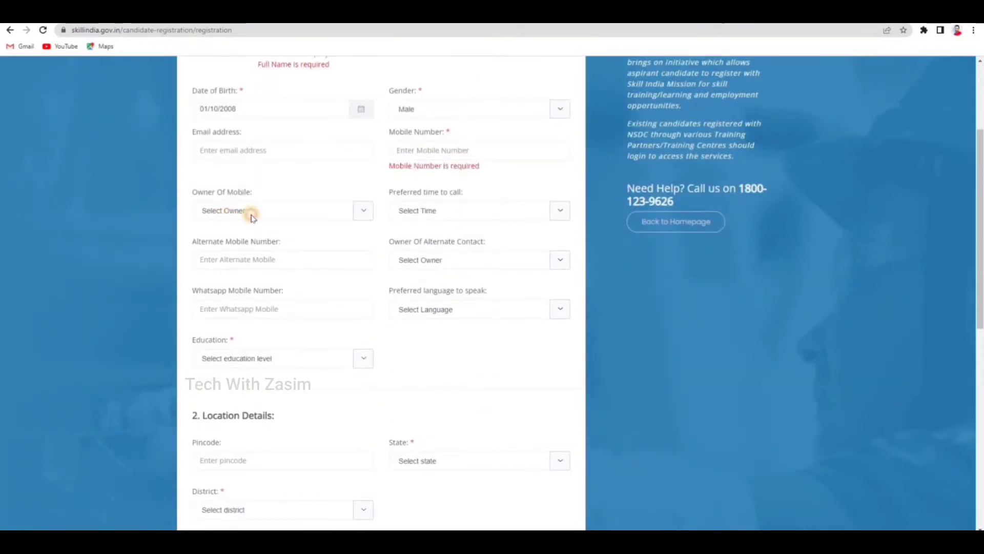
pyautogui.click(251, 215)
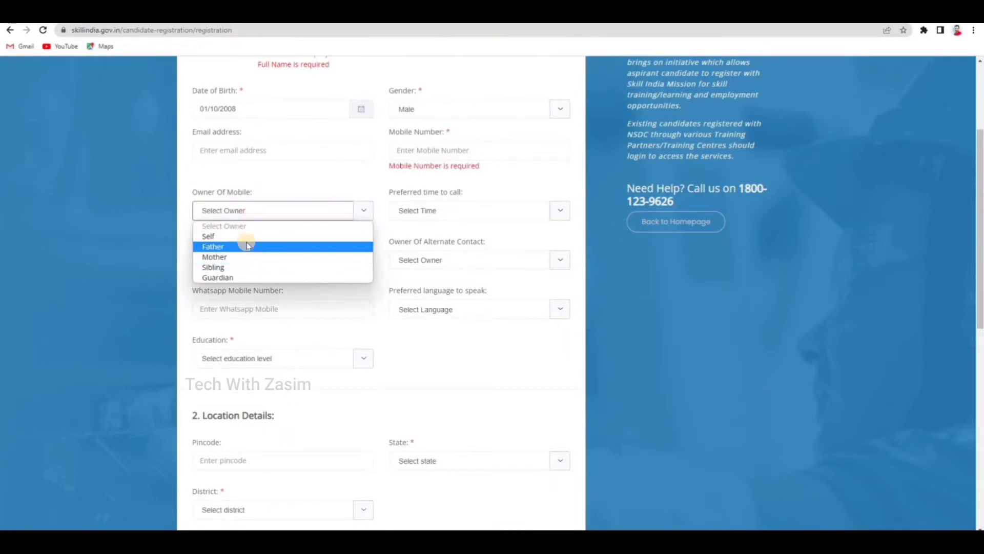
pyautogui.click(235, 236)
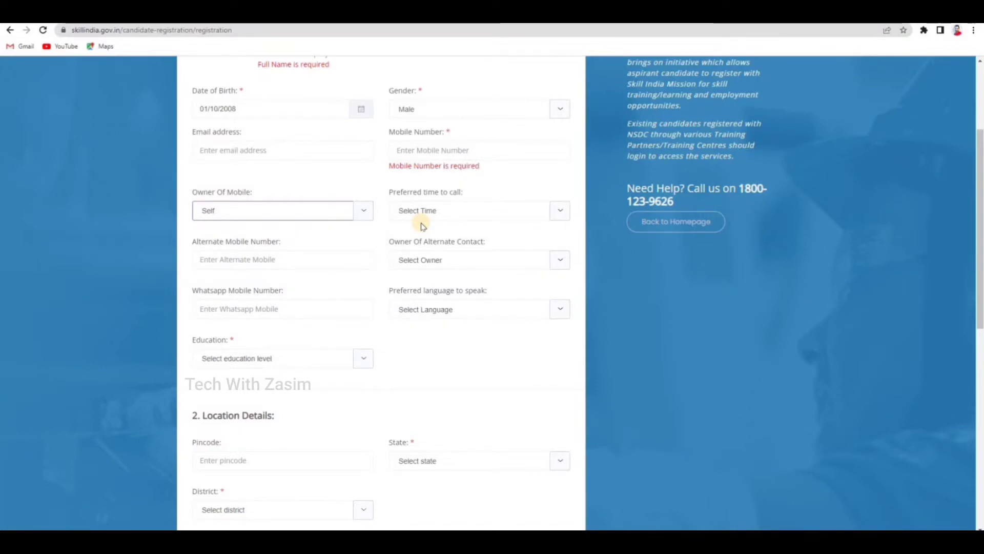
# - Set the preferred time to call to 12-3 PM and the owner of the alternate contact to Father
pyautogui.click(413, 211)
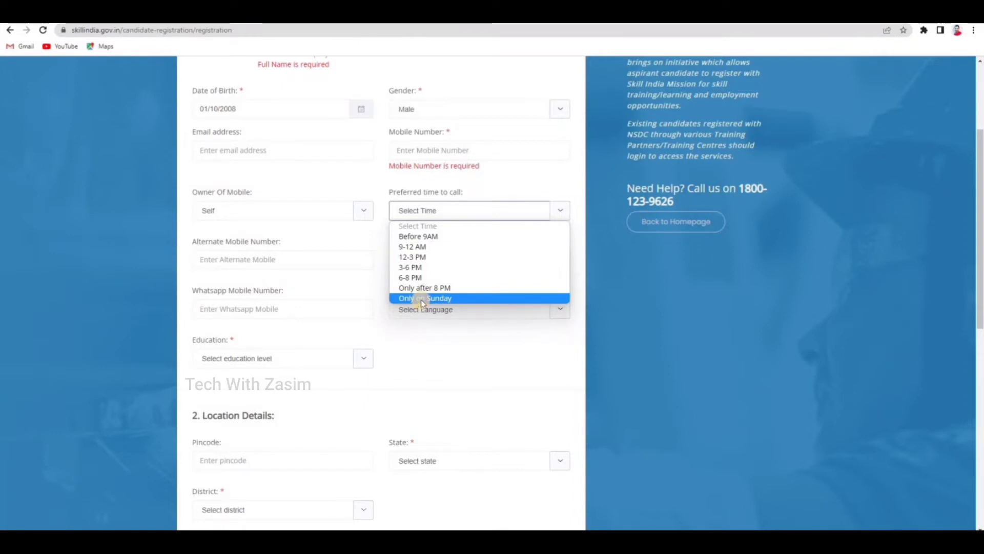
pyautogui.click(416, 256)
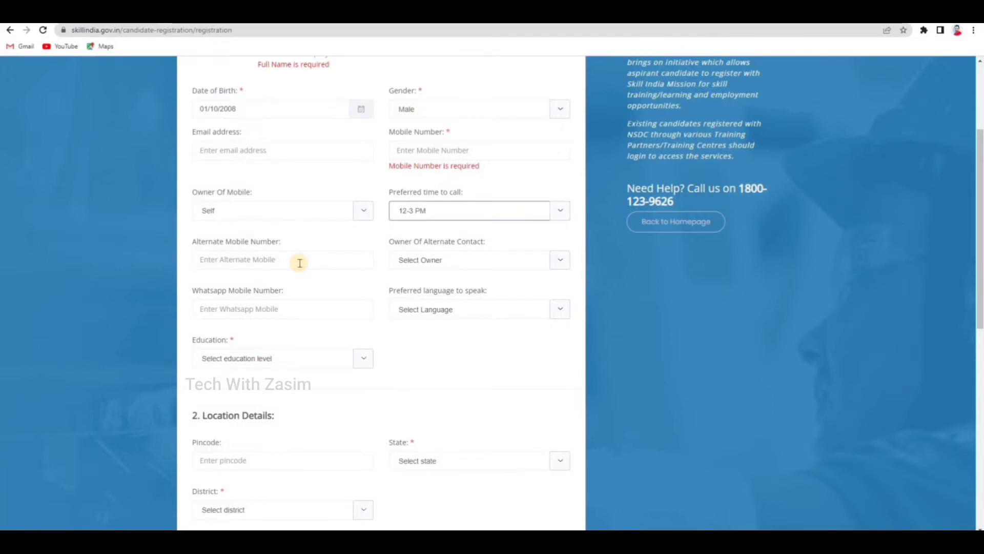
pyautogui.click(446, 263)
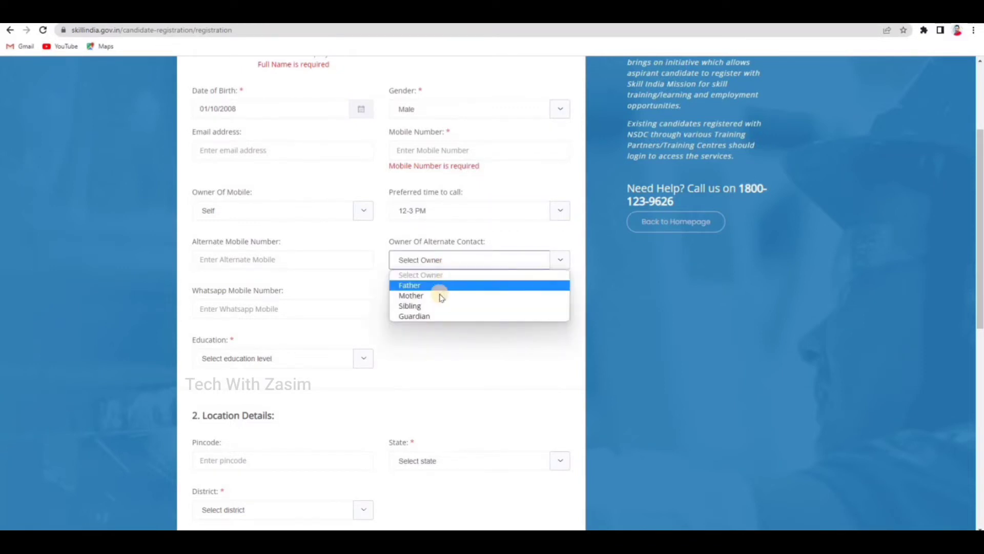
pyautogui.click(441, 285)
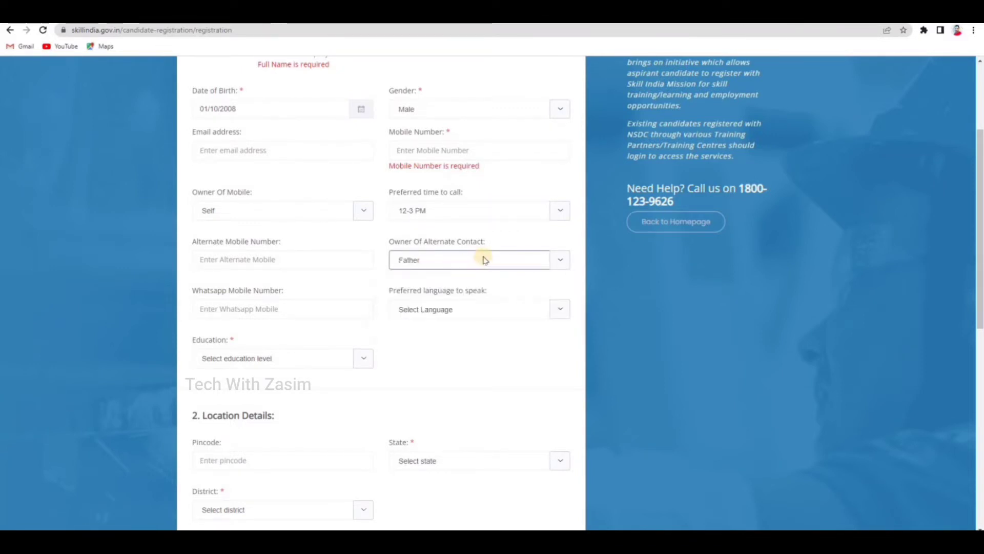
# - Set the preferred language to speak to Hindi and the education level to 12th Class/I.T.I
pyautogui.scroll(-3, 230, 315)
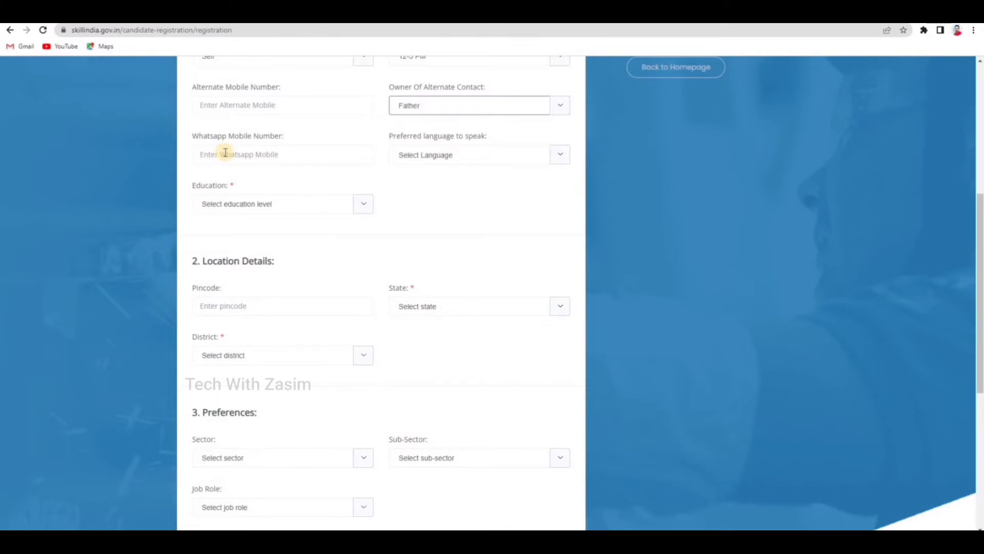
pyautogui.click(257, 155)
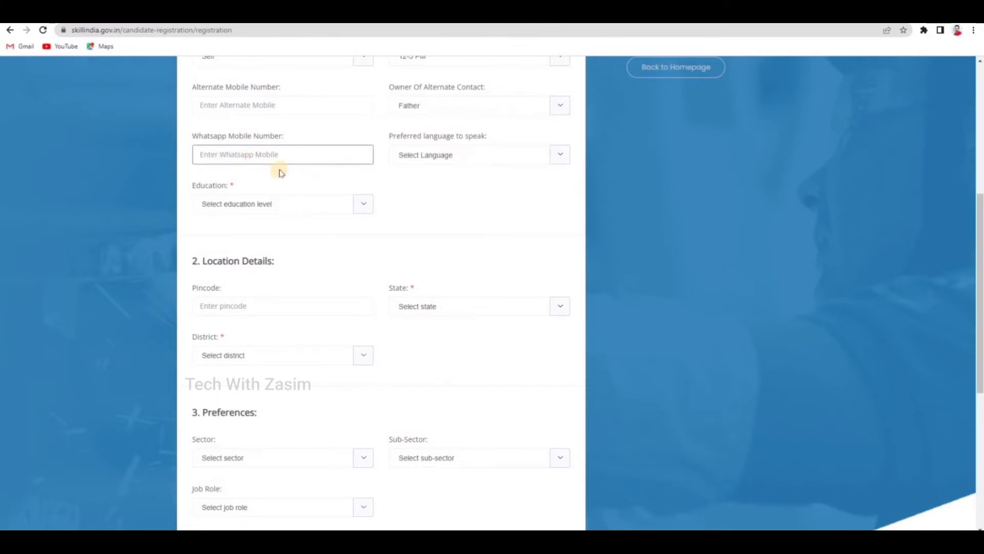
pyautogui.click(420, 150)
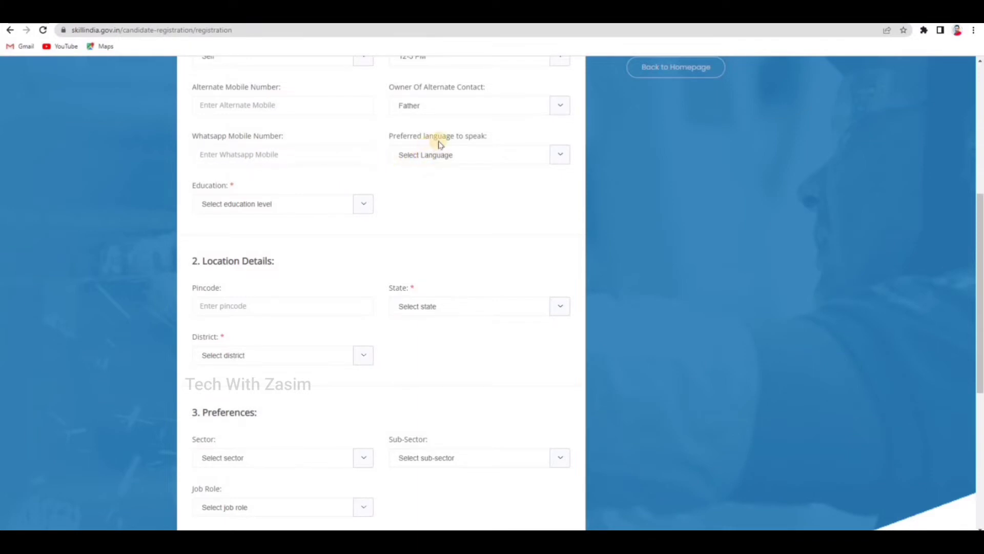
pyautogui.click(473, 160)
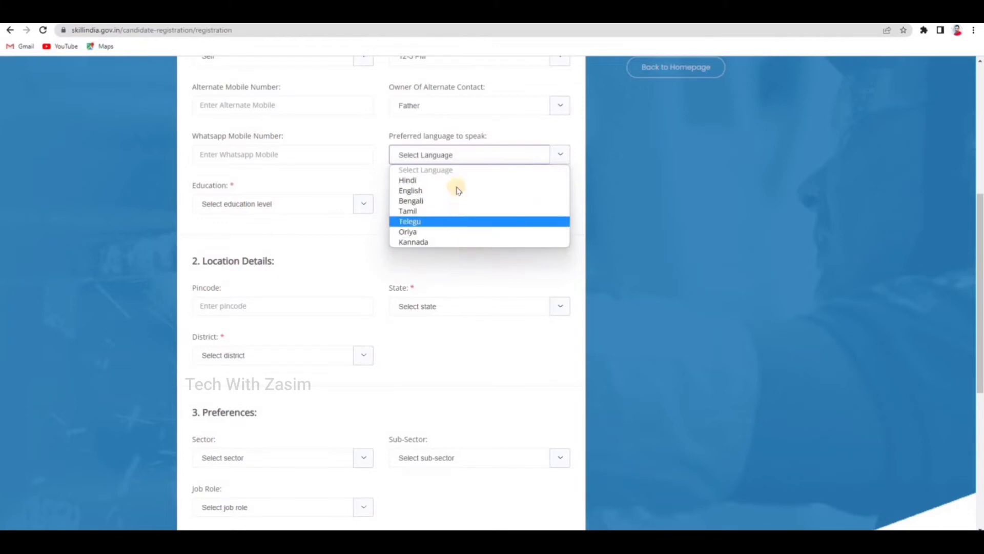
pyautogui.click(457, 181)
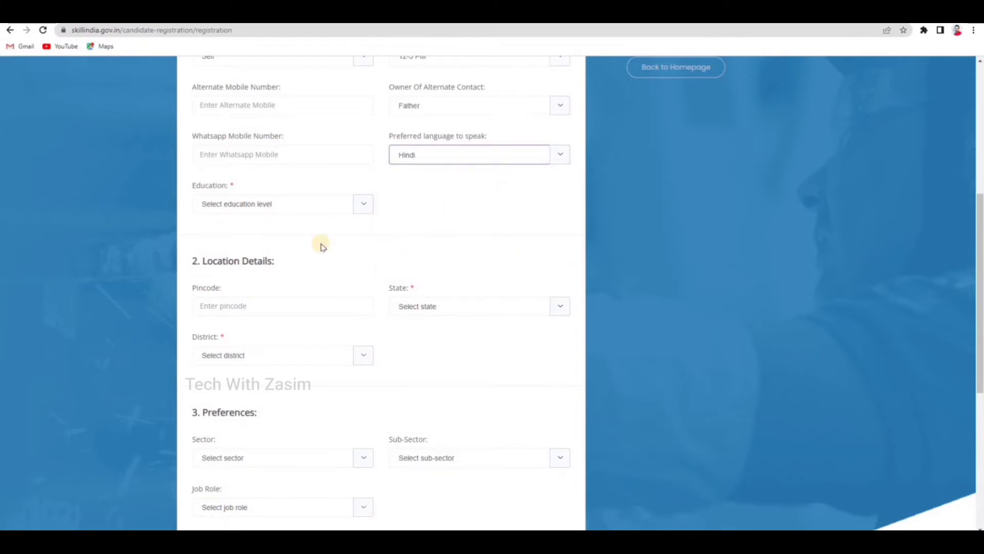
pyautogui.click(276, 204)
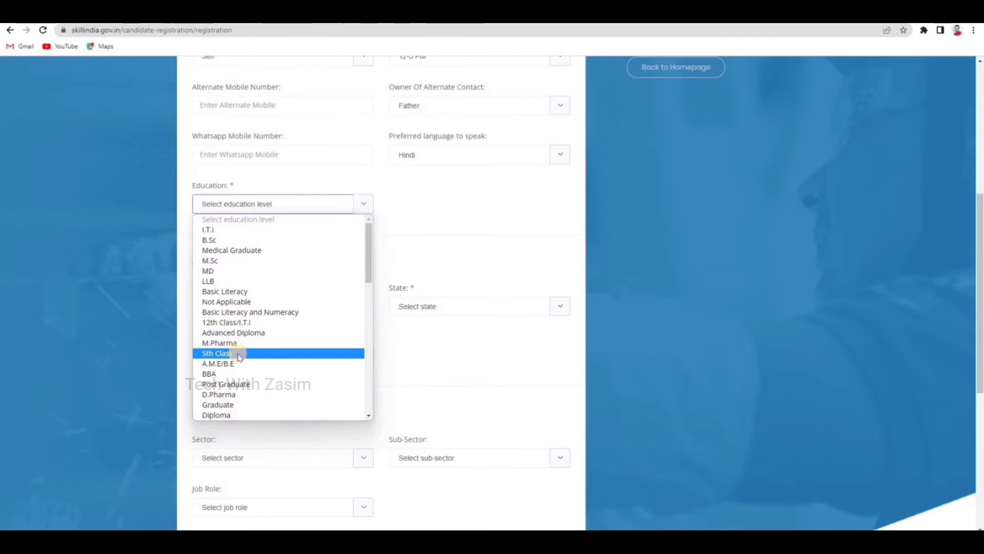
pyautogui.click(227, 322)
# - Select the candidate's state and district in the location details
pyautogui.scroll(-3, 220, 220)
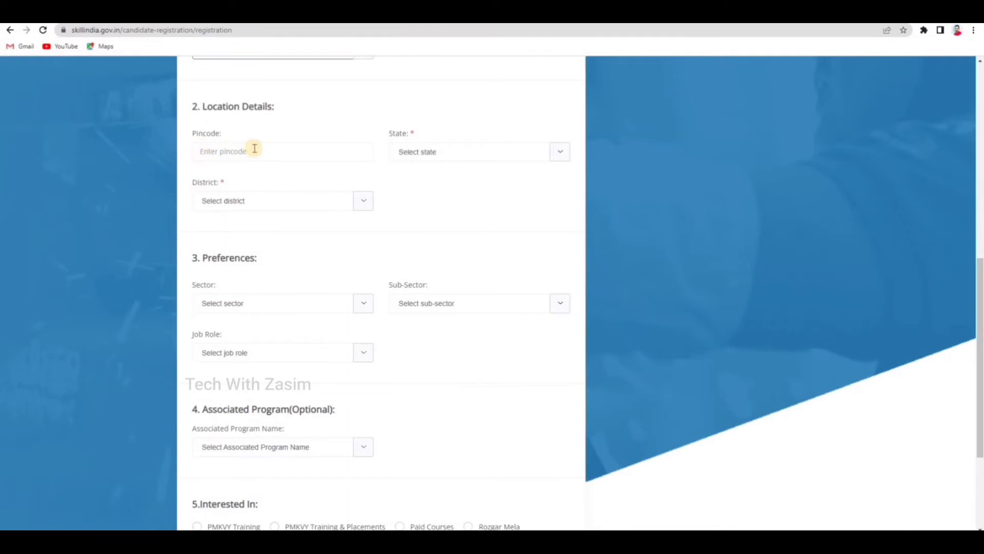
pyautogui.click(451, 152)
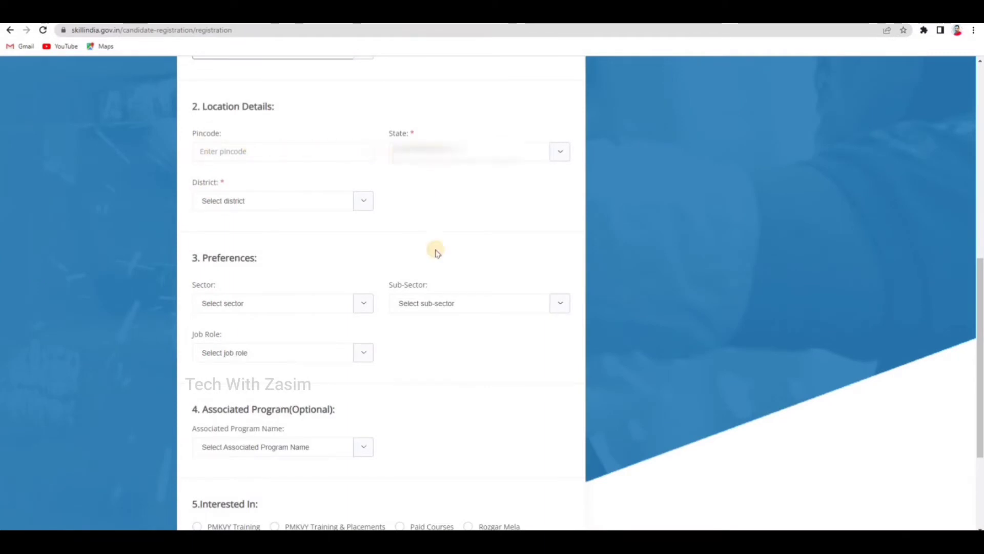
pyautogui.click(436, 323)
pyautogui.click(272, 203)
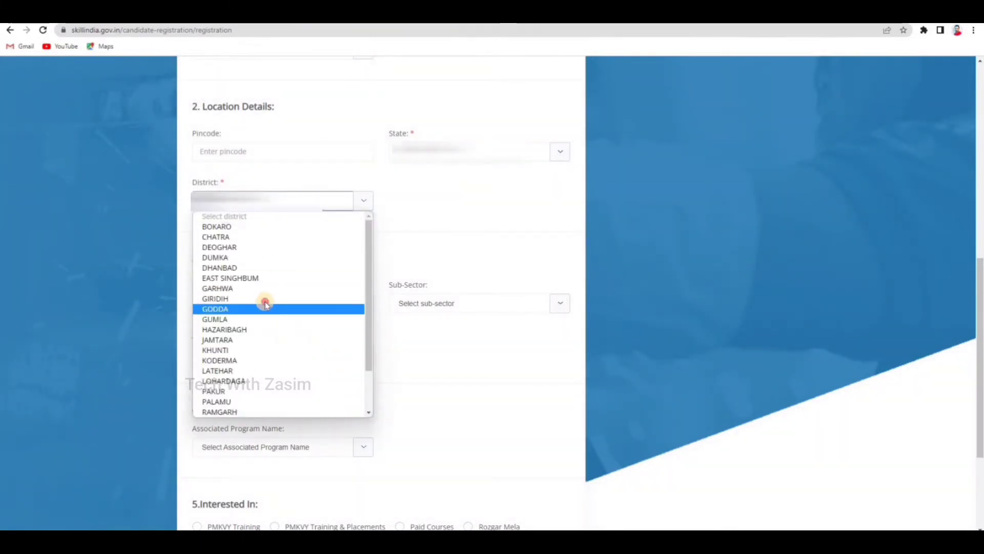
pyautogui.click(266, 307)
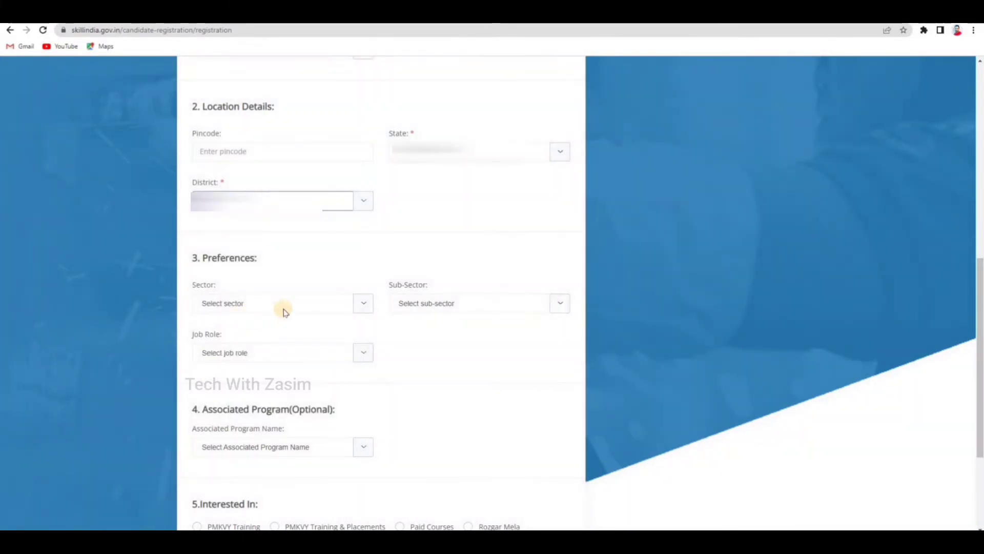
# - Look through the available sectors and set the preferred sector to Electronics
pyautogui.click(283, 308)
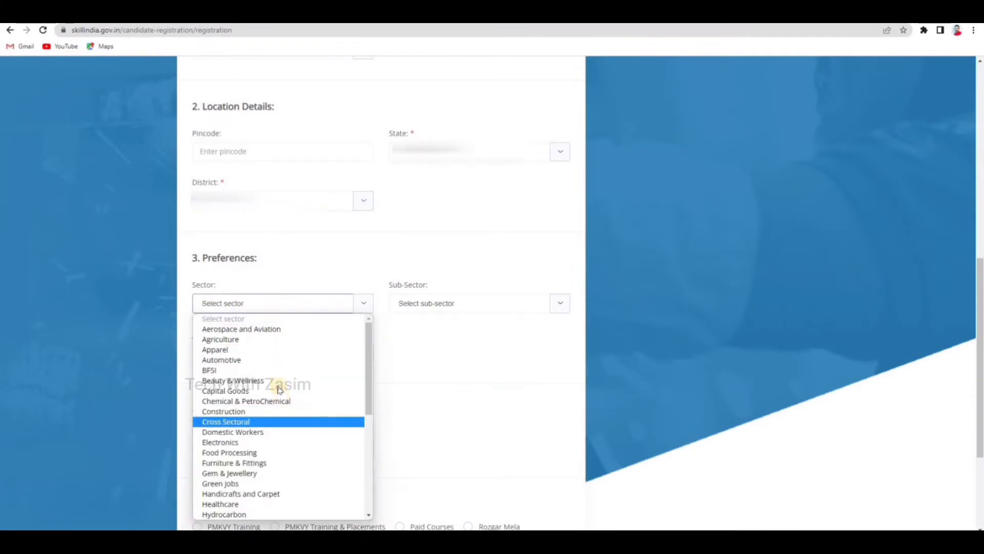
pyautogui.scroll(-4, 261, 402)
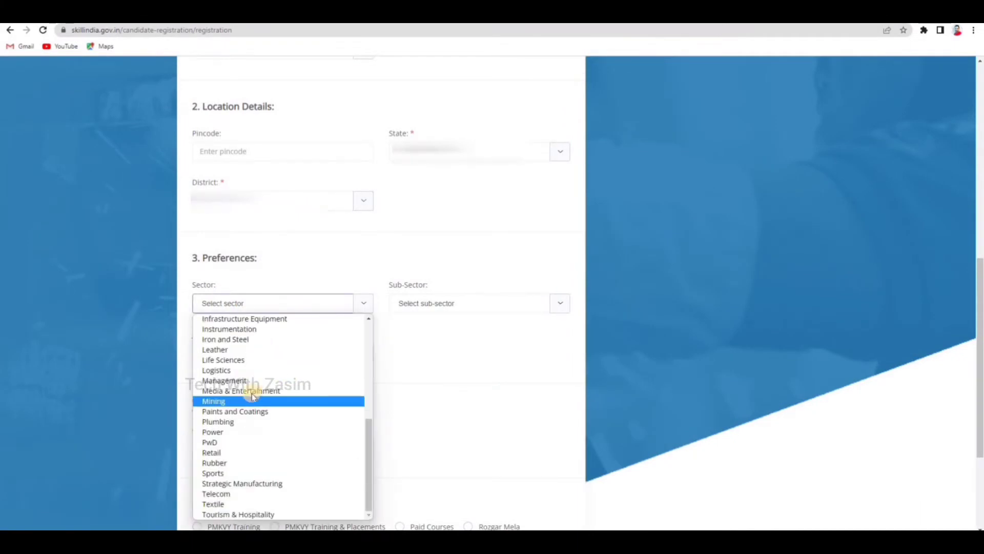
pyautogui.scroll(5, 243, 433)
pyautogui.scroll(-5, 246, 435)
pyautogui.scroll(1, 248, 448)
pyautogui.scroll(5, 248, 447)
pyautogui.click(243, 438)
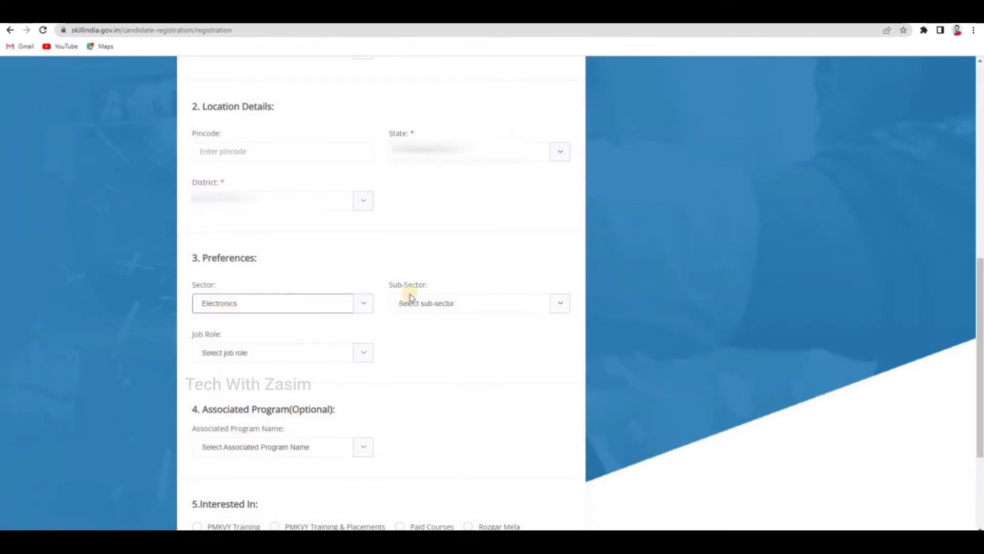
# - Set the preferred sub-sector to Solar & LED
pyautogui.click(425, 304)
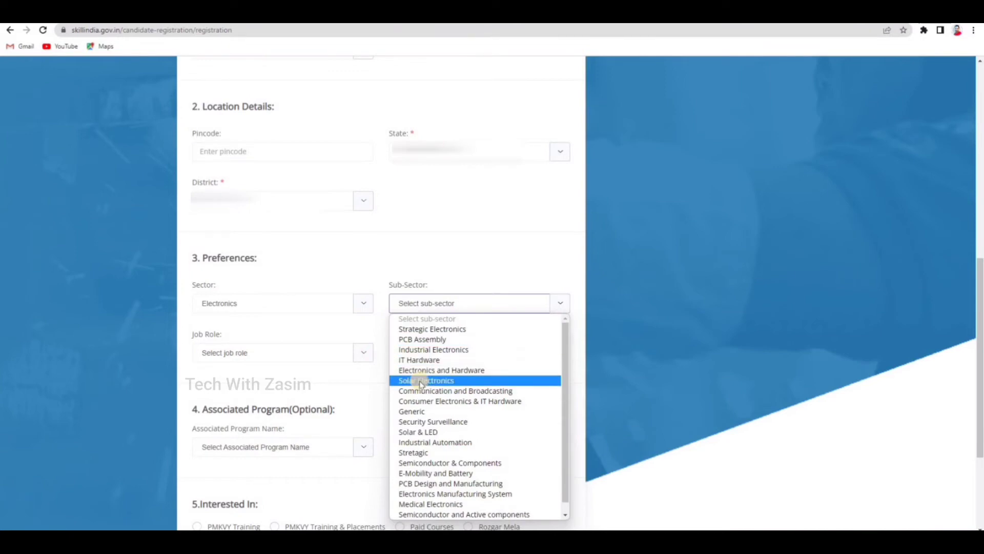
pyautogui.scroll(-1, 421, 412)
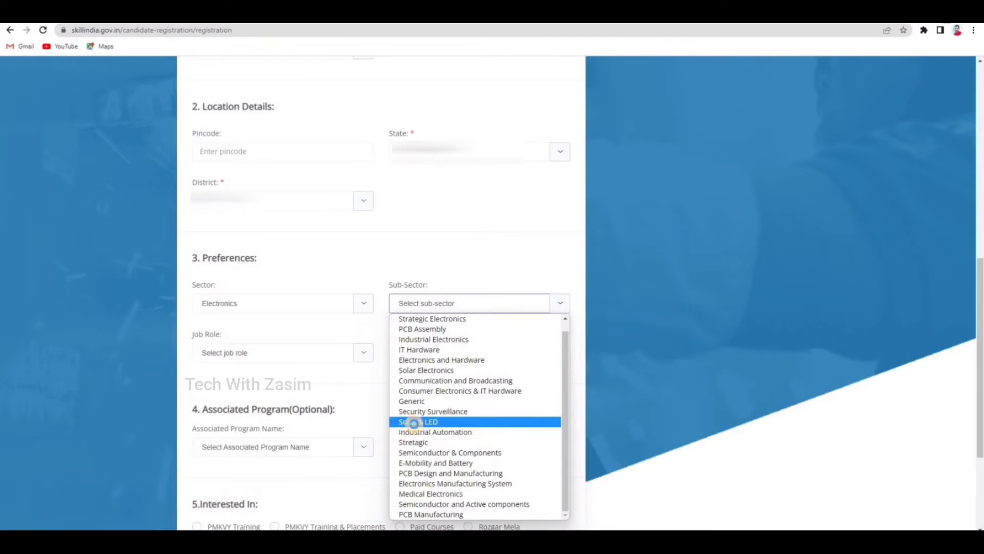
pyautogui.click(414, 422)
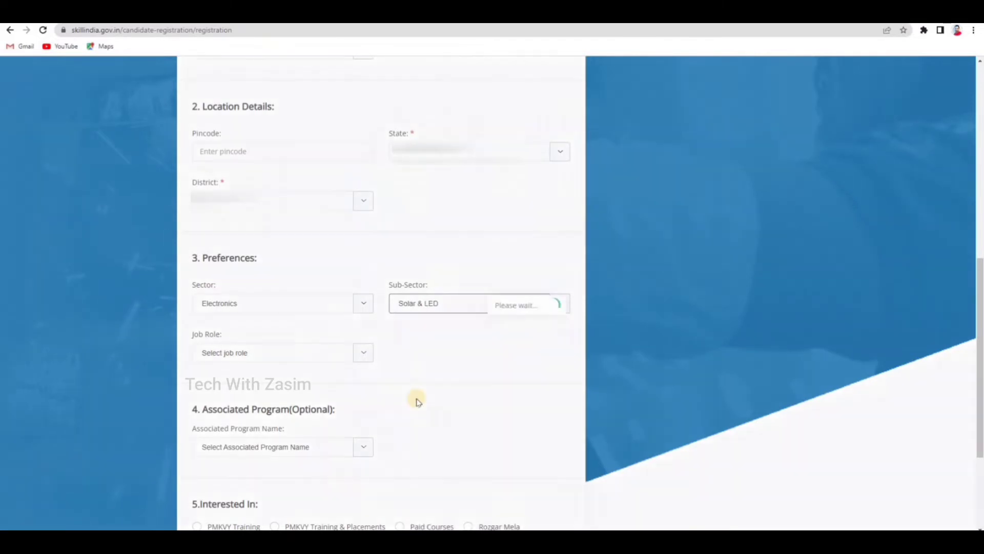
# - Look through the available job roles and set the preferred job role to LED Light Design Engineer
pyautogui.click(278, 358)
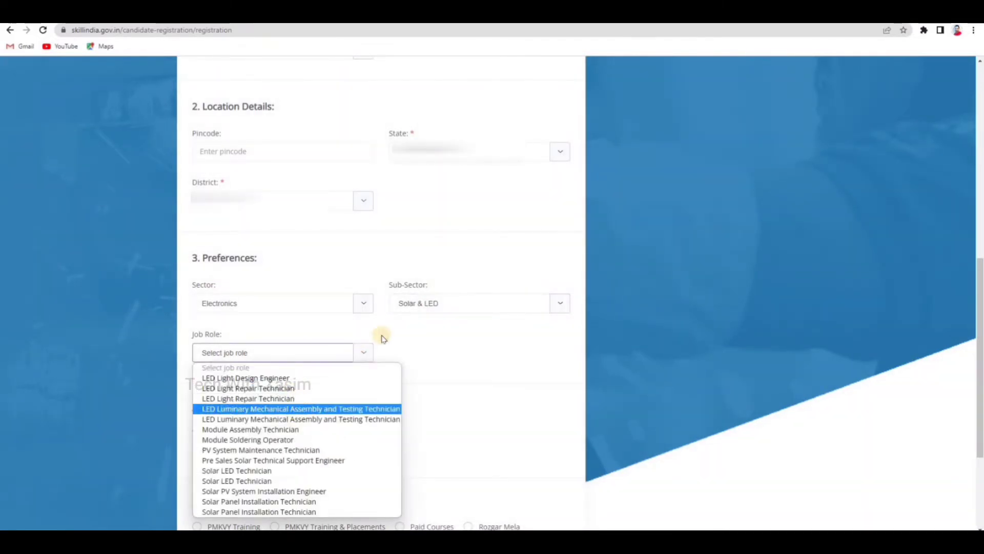
pyautogui.press('Up')
pyautogui.press('Up')
pyautogui.press('Up')
pyautogui.click(247, 377)
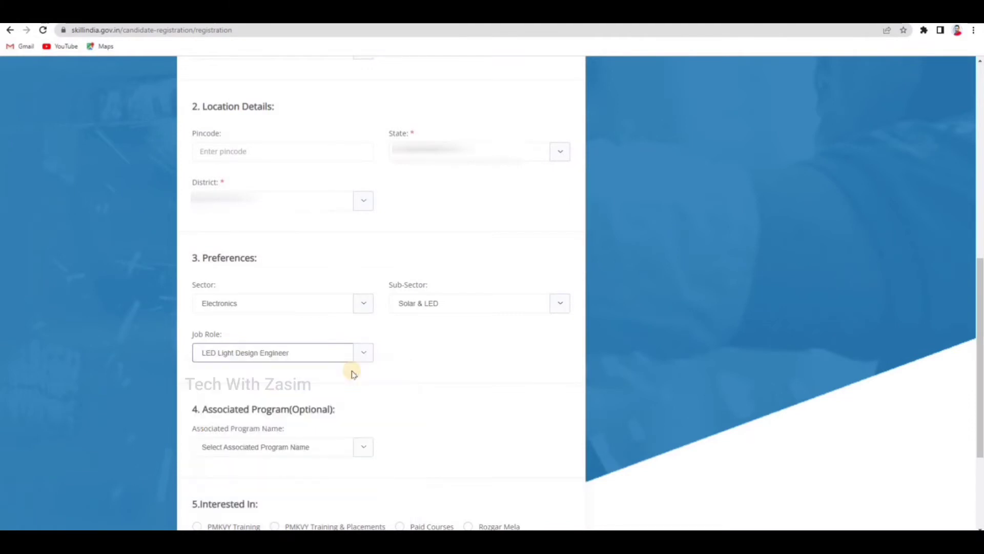
# - Look through the optional associated program names and leave the selection unset
pyautogui.scroll(-3, 353, 373)
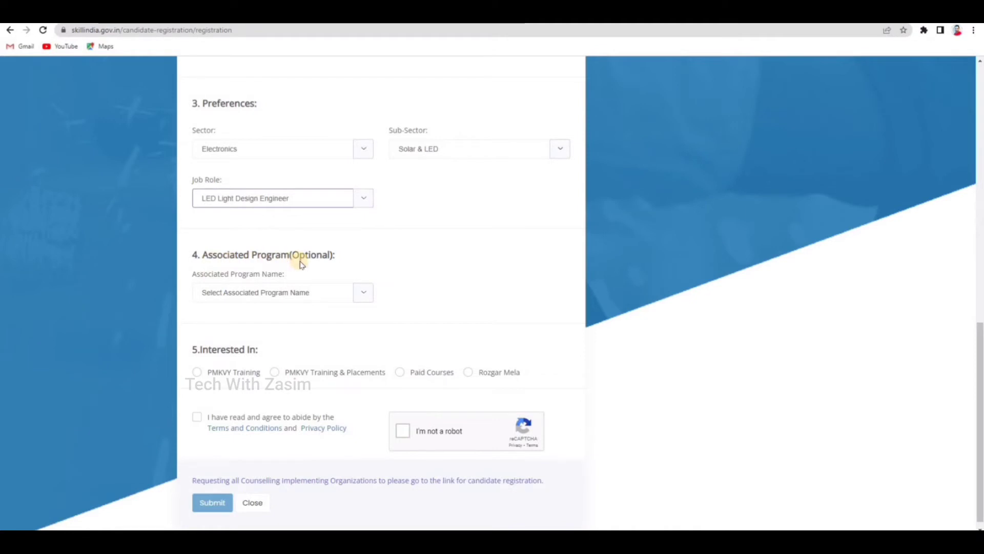
pyautogui.click(260, 294)
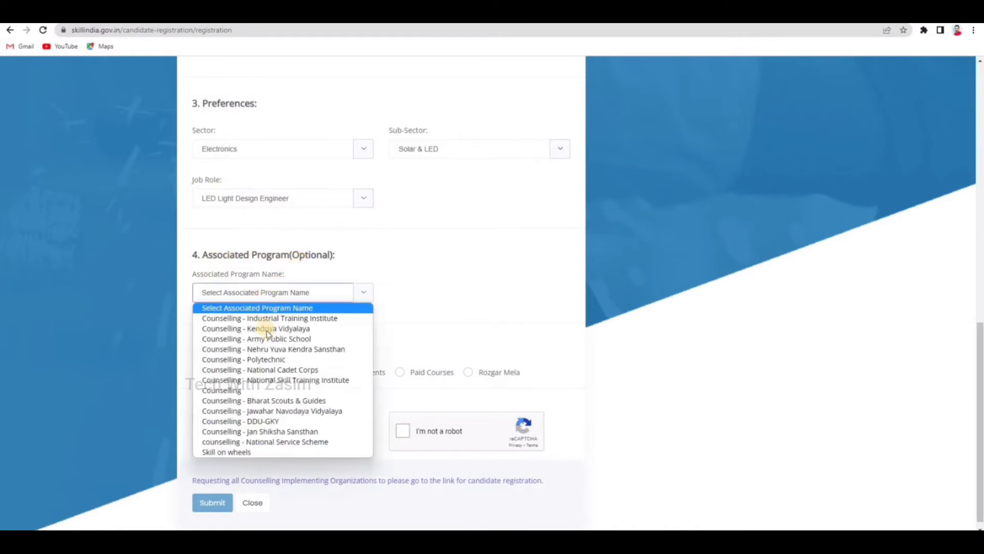
pyautogui.click(248, 308)
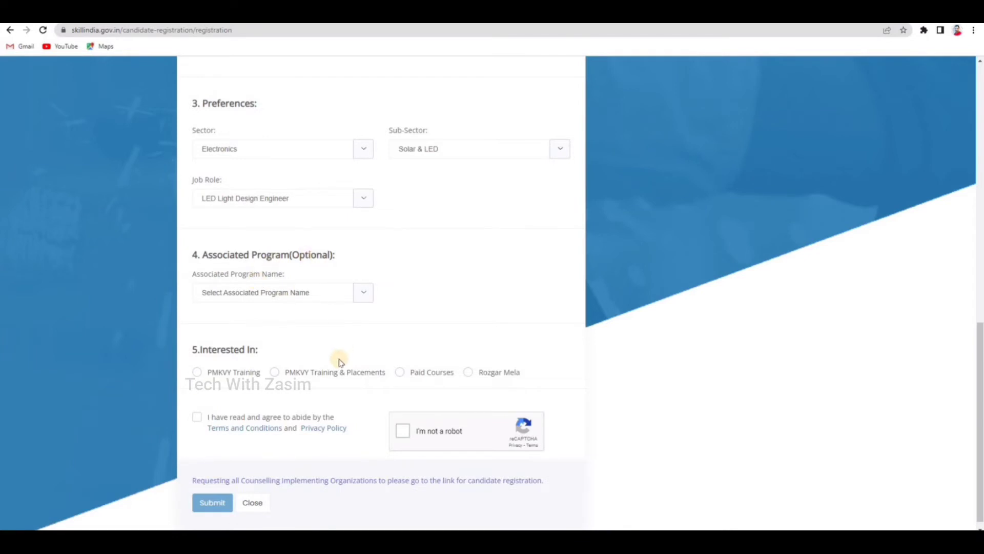
# - Select PMKVY Training & Placements as the interest, accept the terms, complete the robot check and submit the registration form
pyautogui.scroll(-1, 241, 352)
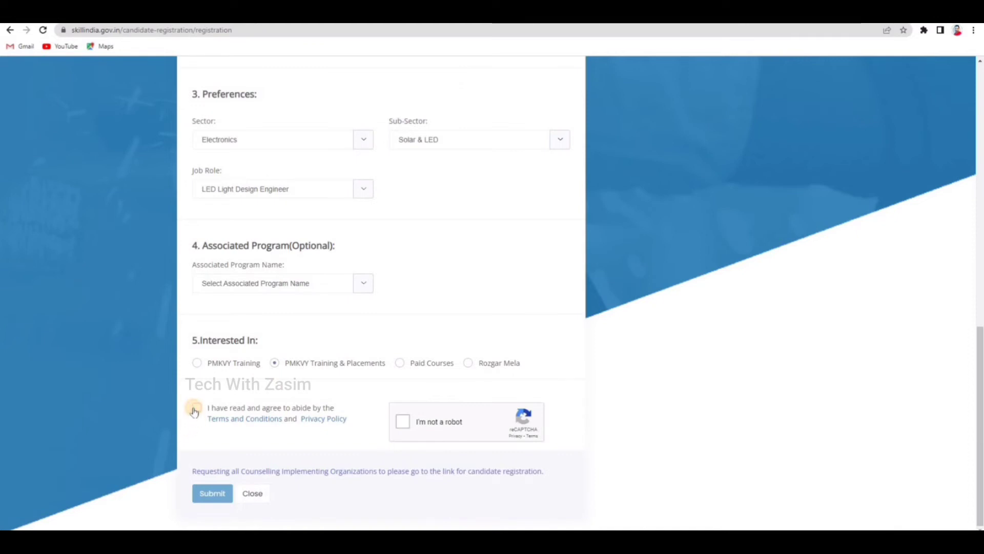
pyautogui.click(404, 424)
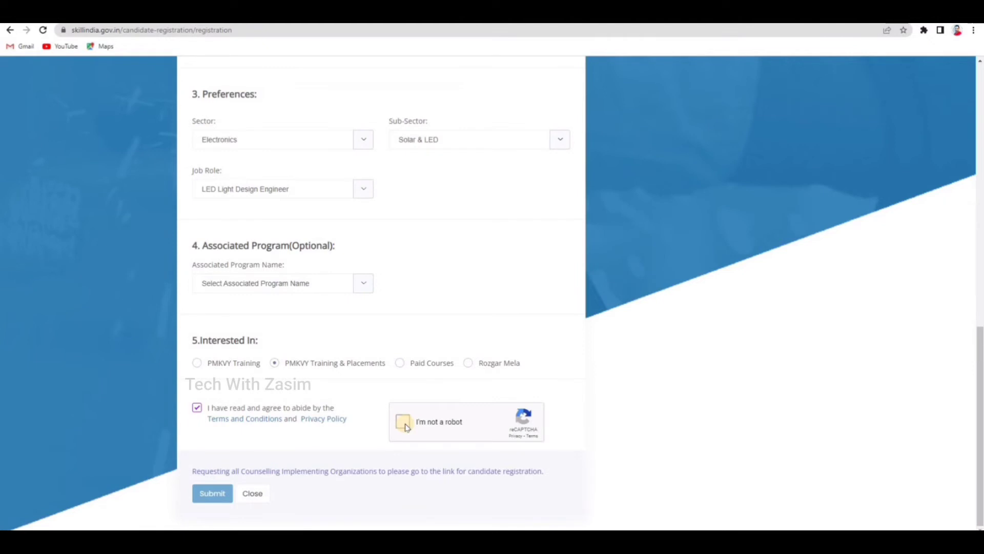
pyautogui.click(404, 423)
pyautogui.click(210, 496)
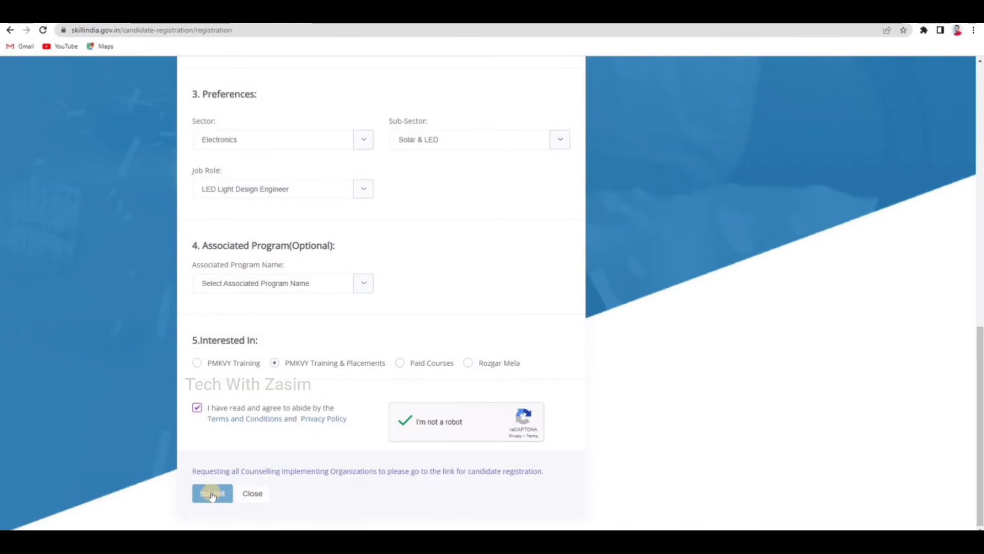
# - Go to the National Career Service portal through the job-seeking link on the eShram home page
pyautogui.scroll(1, 115, 127)
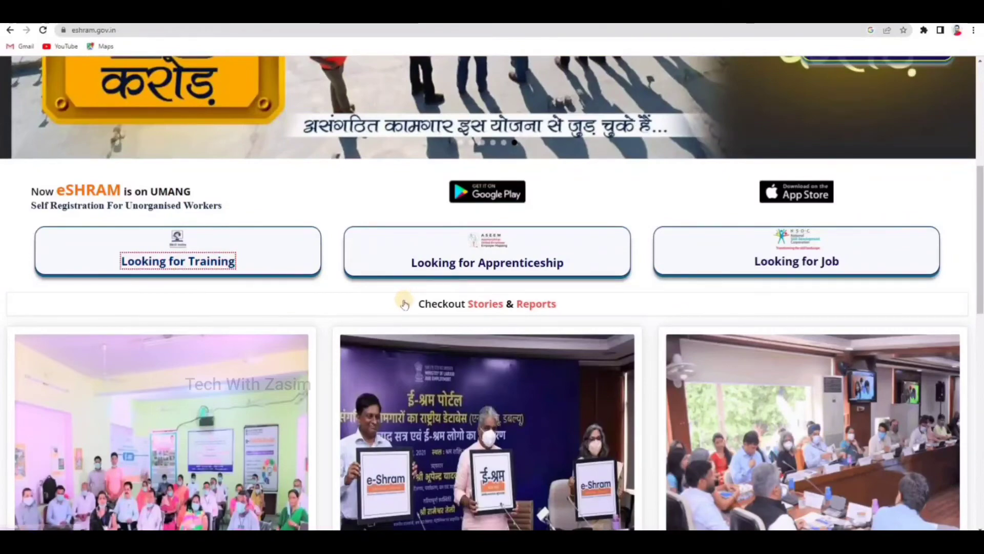
pyautogui.scroll(-3, 402, 301)
pyautogui.scroll(6, 415, 323)
pyautogui.scroll(-3, 433, 348)
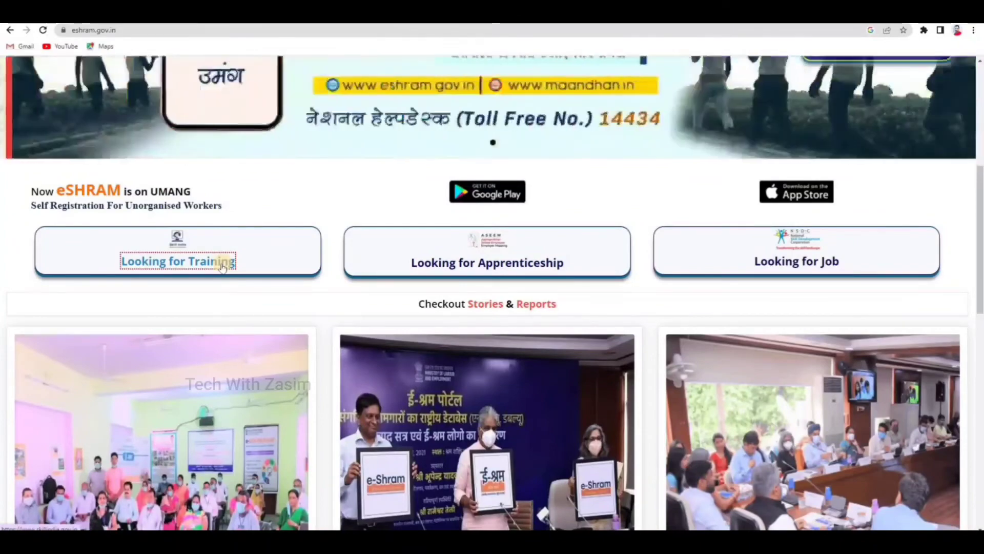
pyautogui.click(781, 264)
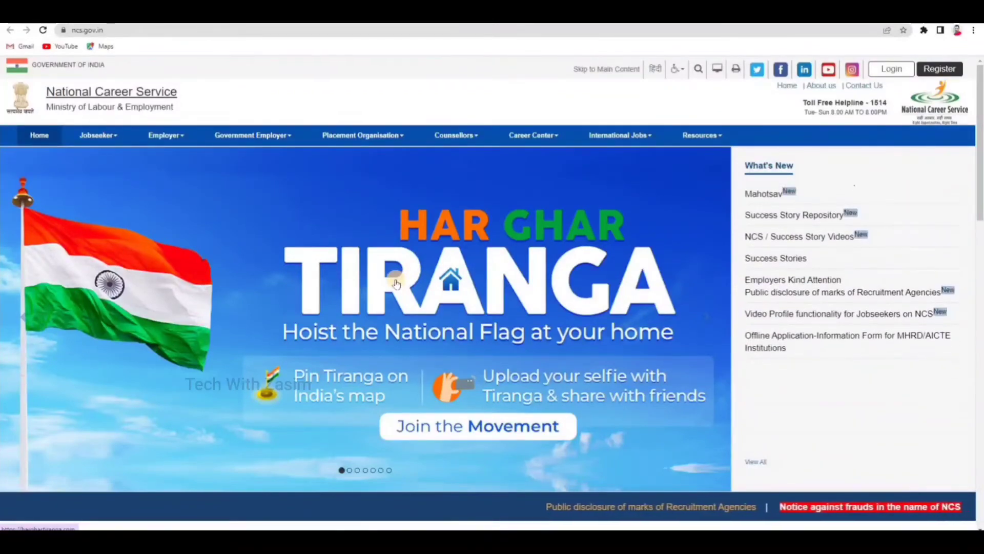
# - Enter the suggested keyword "any data entry operator" and a preferred city in the Find Jobs search
pyautogui.scroll(-5, 396, 284)
pyautogui.scroll(-5, 396, 284)
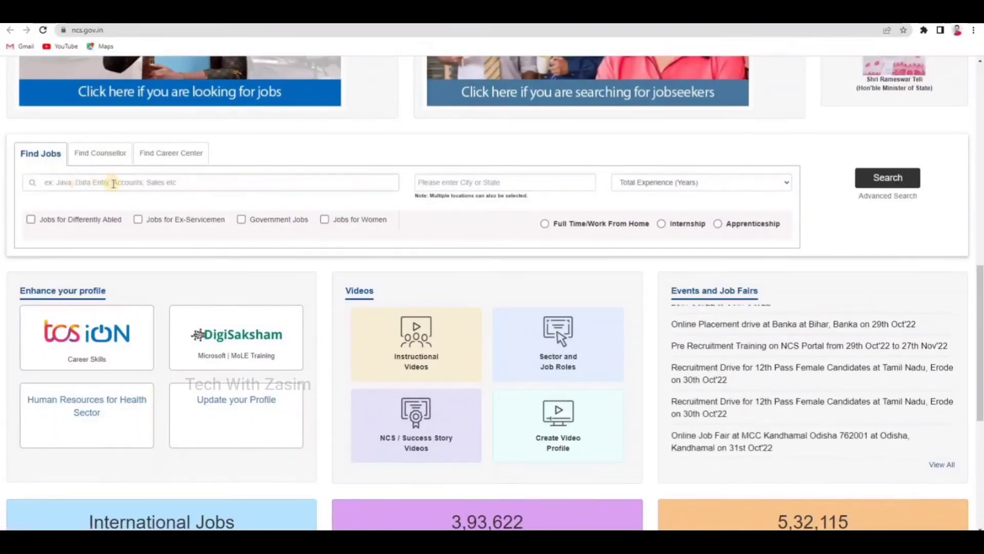
pyautogui.click(45, 178)
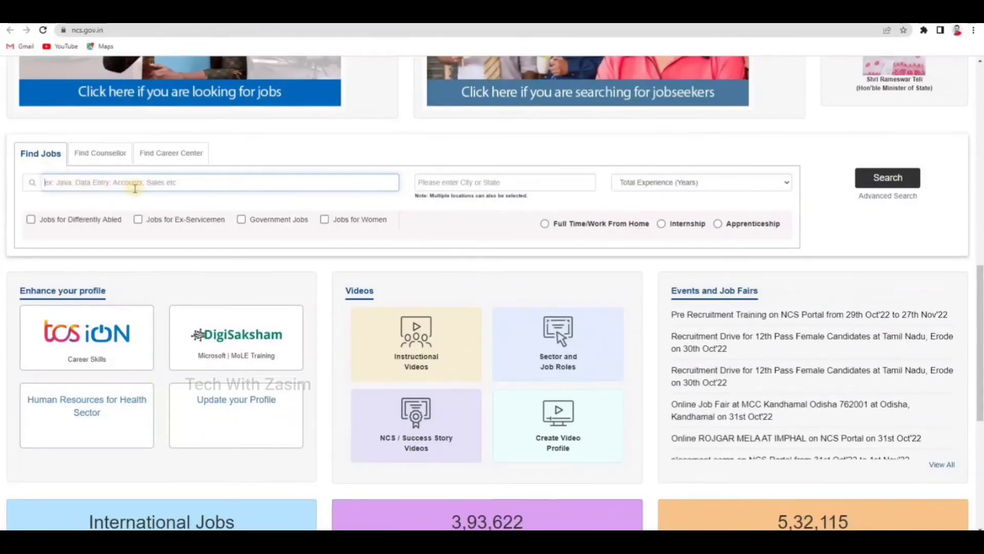
pyautogui.write('data entry')
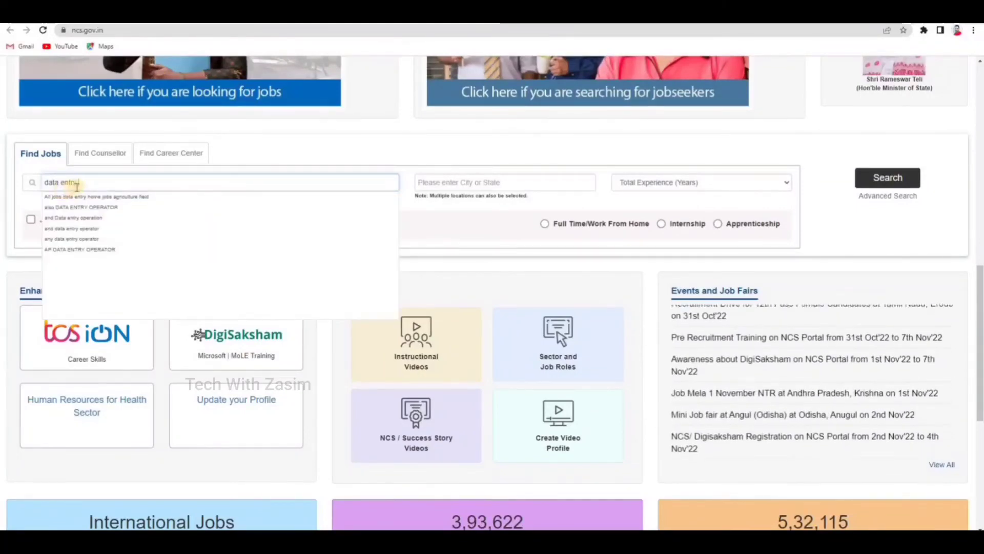
pyautogui.click(85, 240)
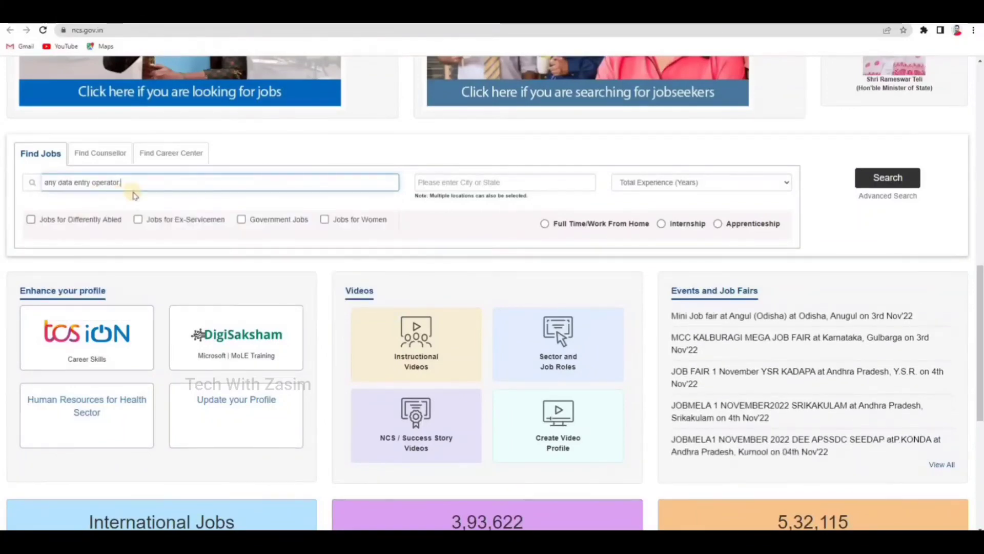
pyautogui.click(434, 185)
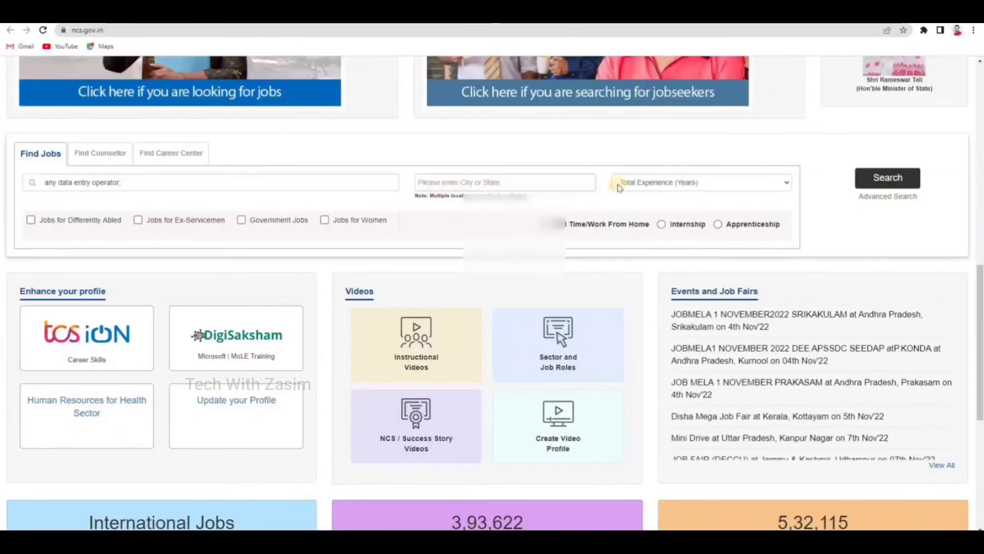
# - Set 4 years of total experience, Government Jobs and Full Time/Work From Home, and run the job search
pyautogui.click(641, 184)
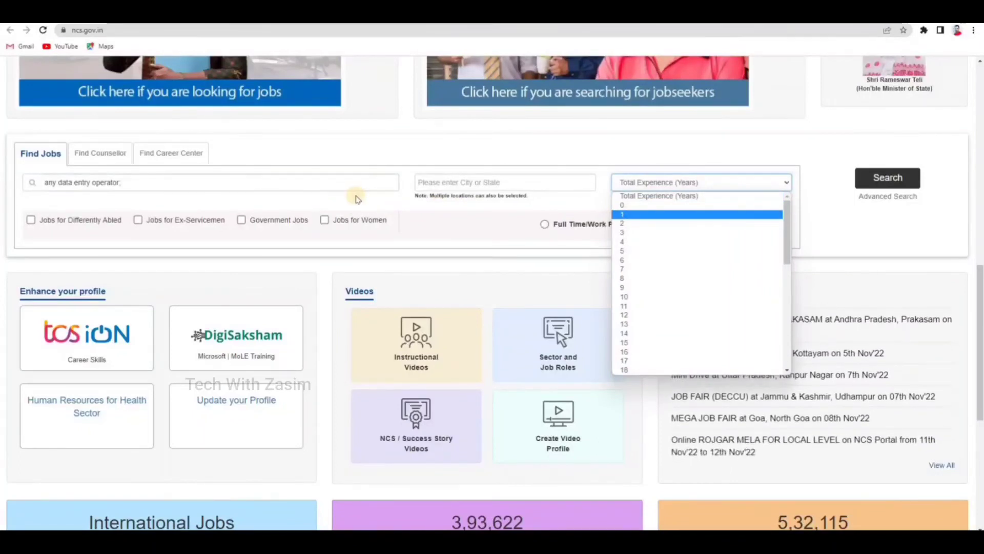
pyautogui.click(623, 241)
pyautogui.click(242, 220)
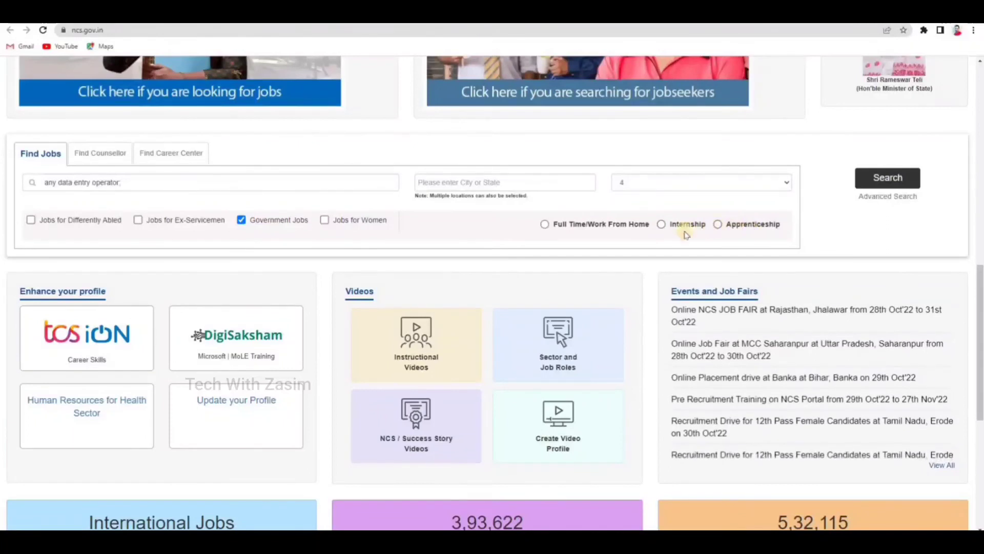
pyautogui.click(546, 224)
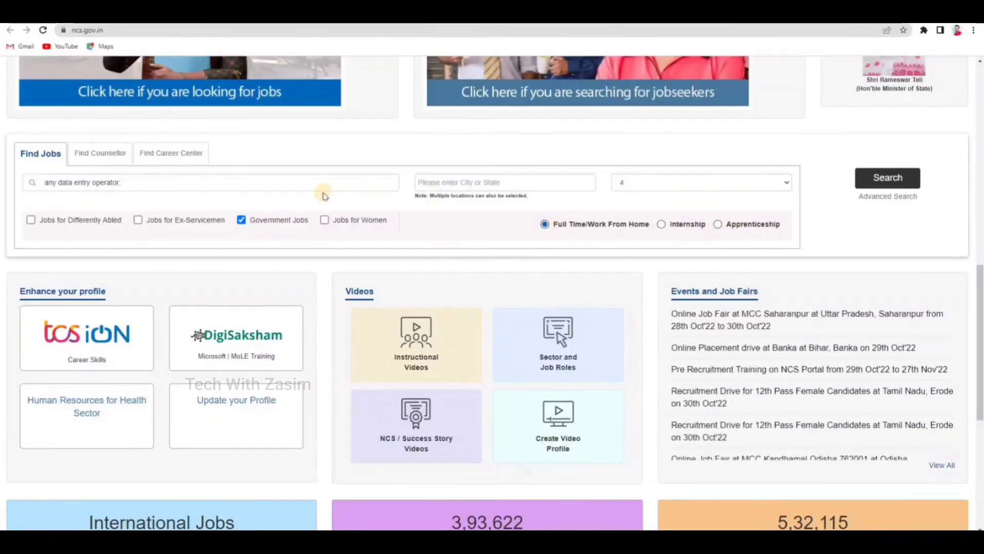
pyautogui.click(888, 176)
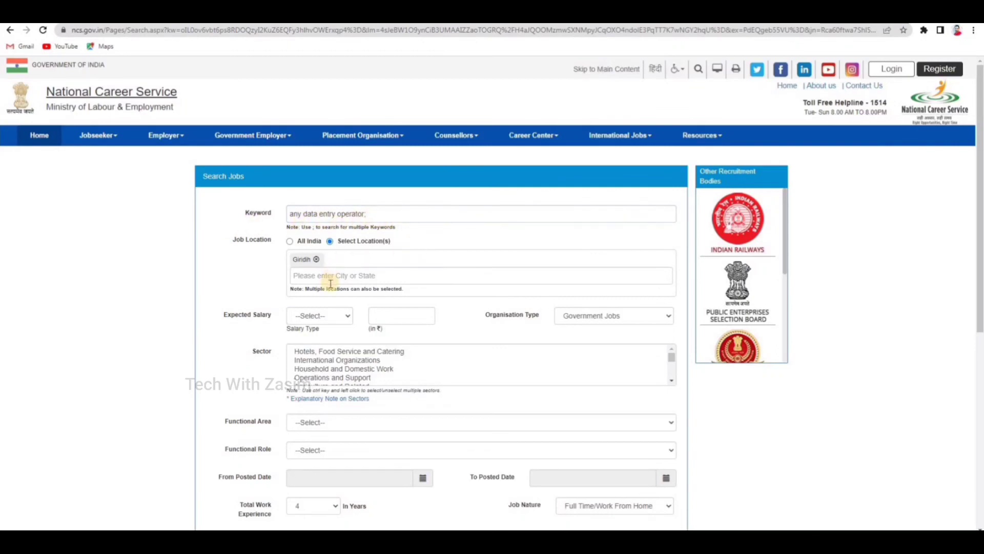
# - Examine the advanced job search criteria, including location, salary type and sector, and the job results below them
pyautogui.click(322, 280)
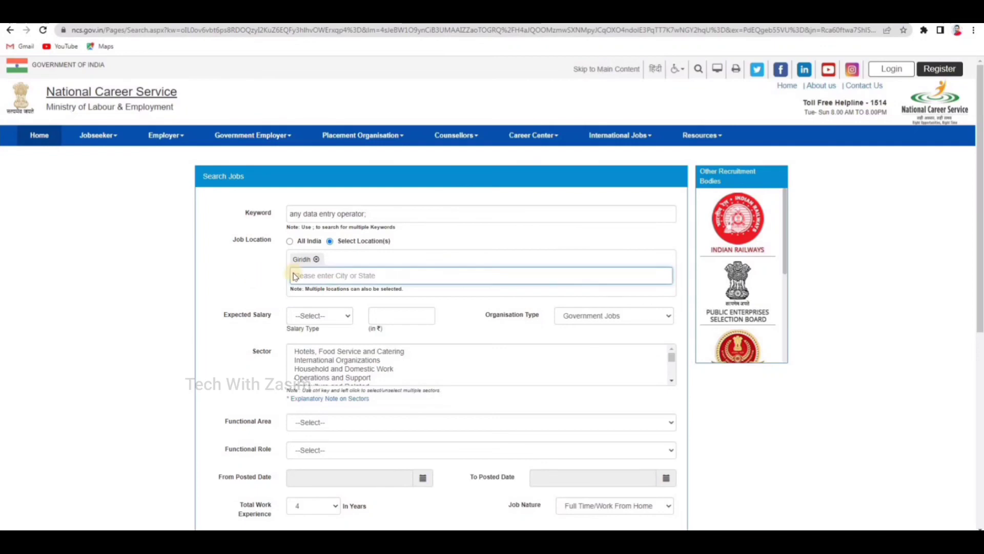
pyautogui.scroll(-3, 316, 153)
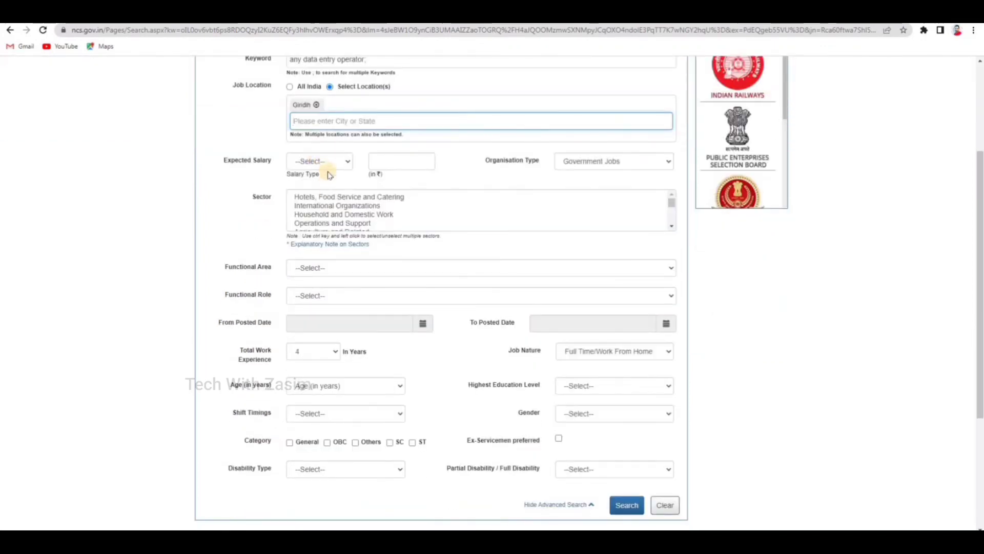
pyautogui.click(327, 163)
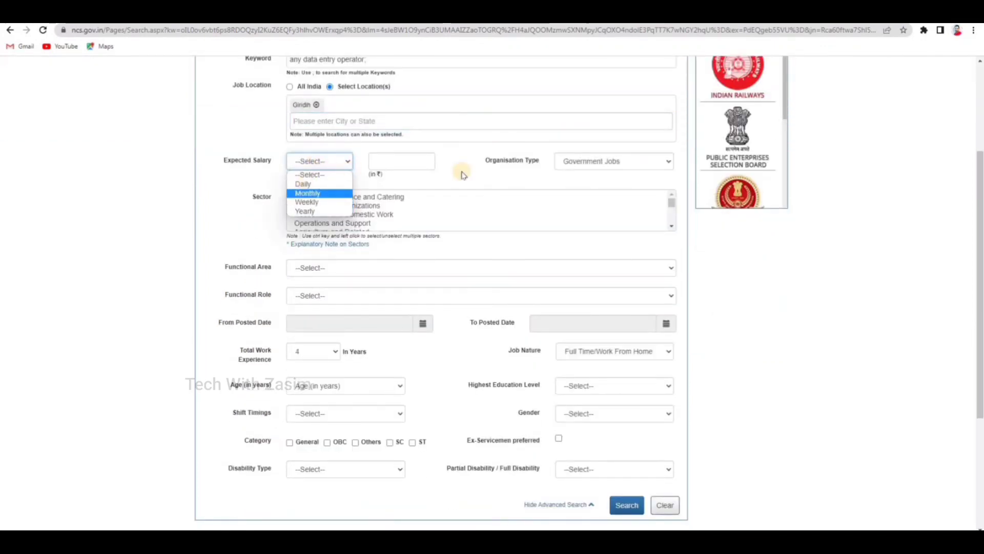
pyautogui.click(378, 206)
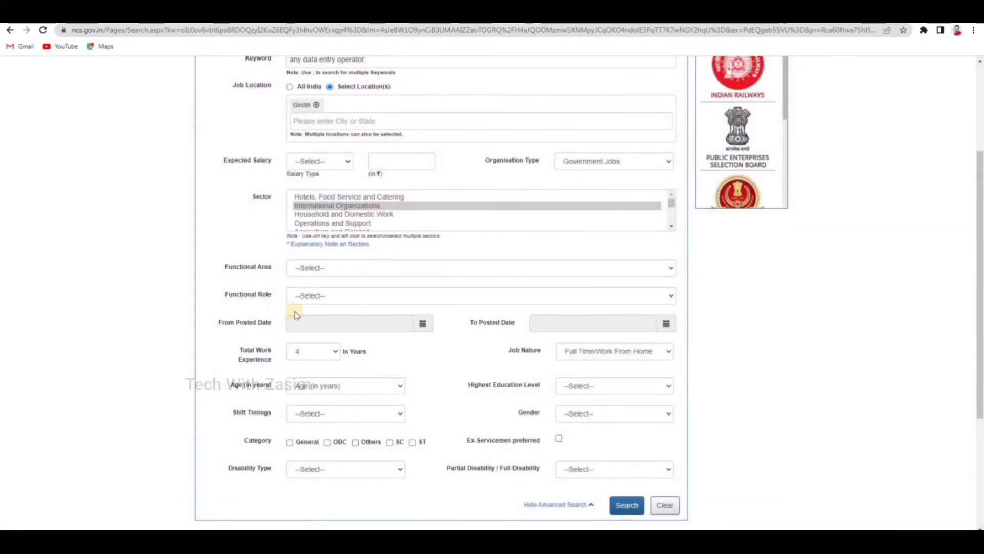
pyautogui.scroll(-3, 390, 303)
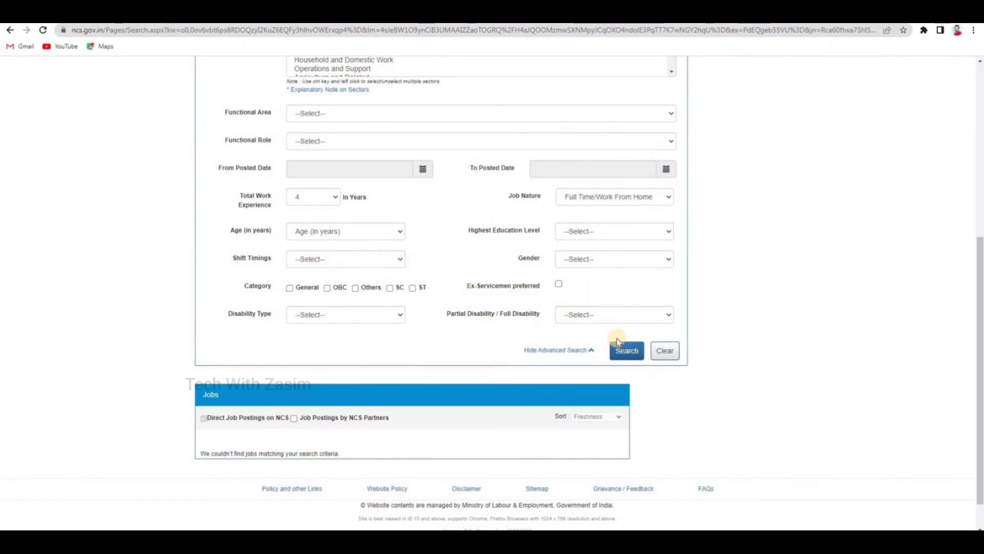
pyautogui.scroll(6, 346, 295)
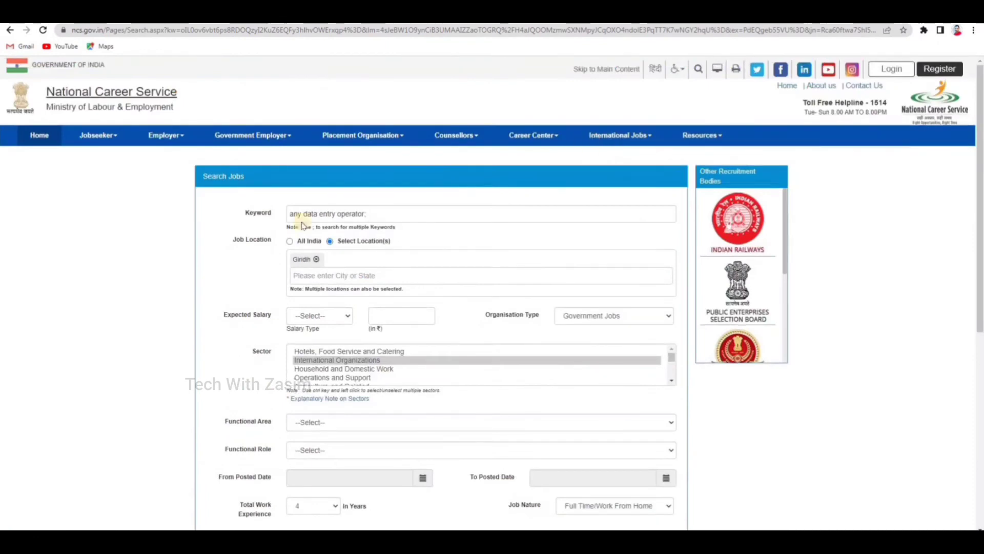
# - Return to the National Career Service home page and look over its sections
pyautogui.click(38, 132)
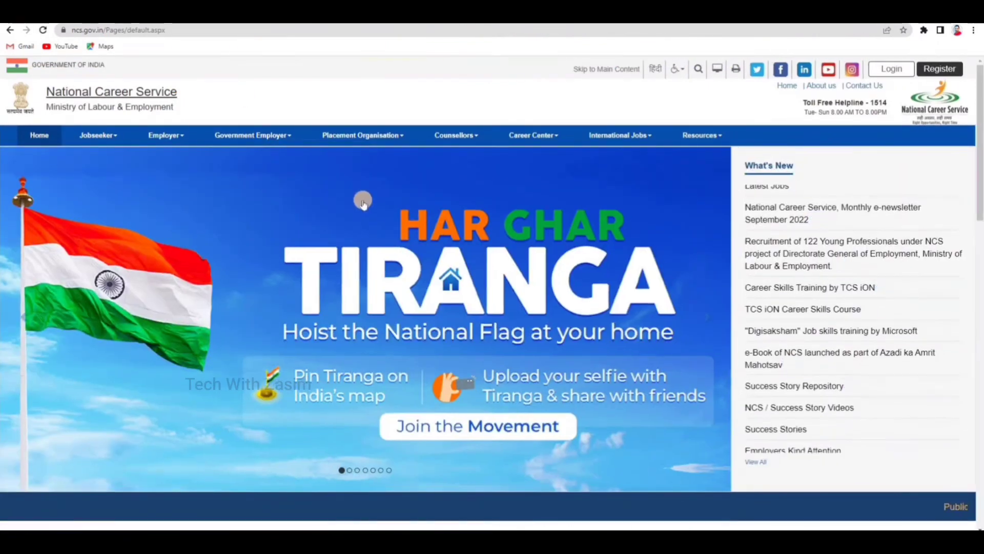
pyautogui.scroll(-6, 363, 201)
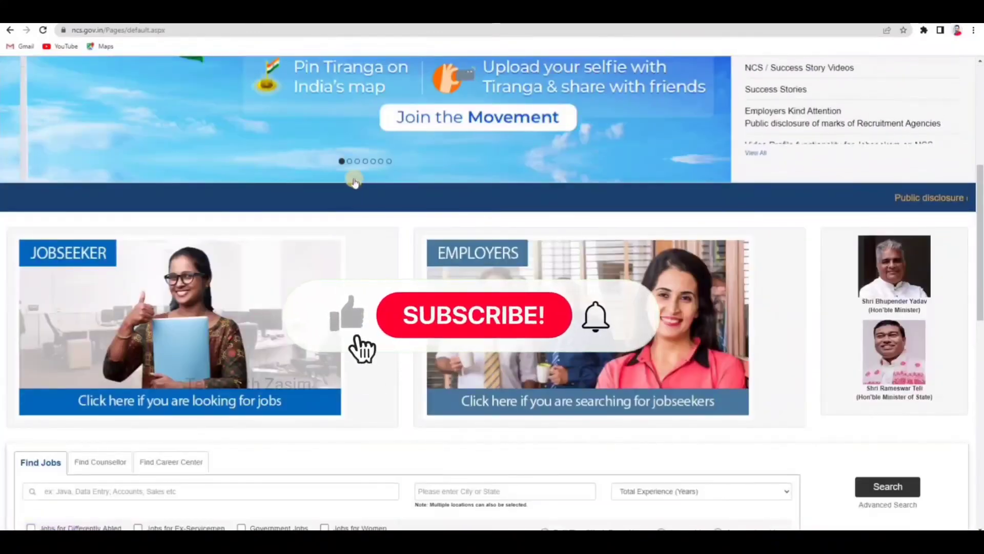
pyautogui.scroll(6, 353, 179)
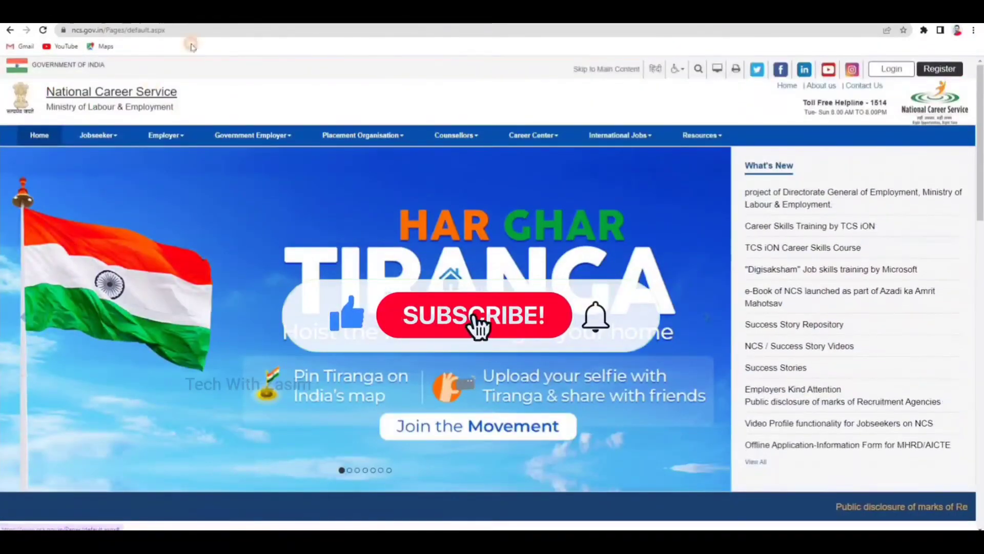